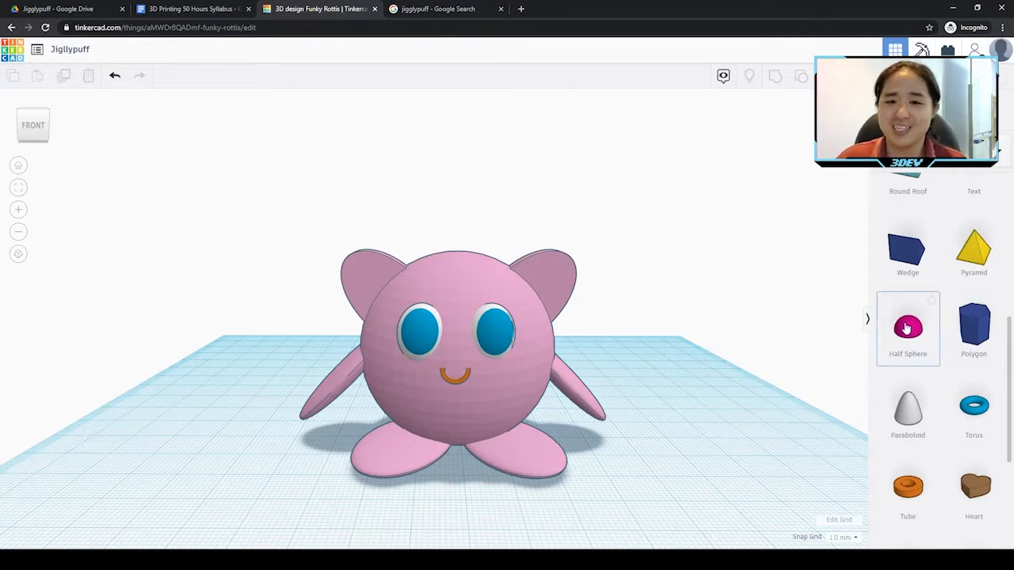
pyautogui.moveTo(907, 327); pyautogui.dragTo(675, 436)
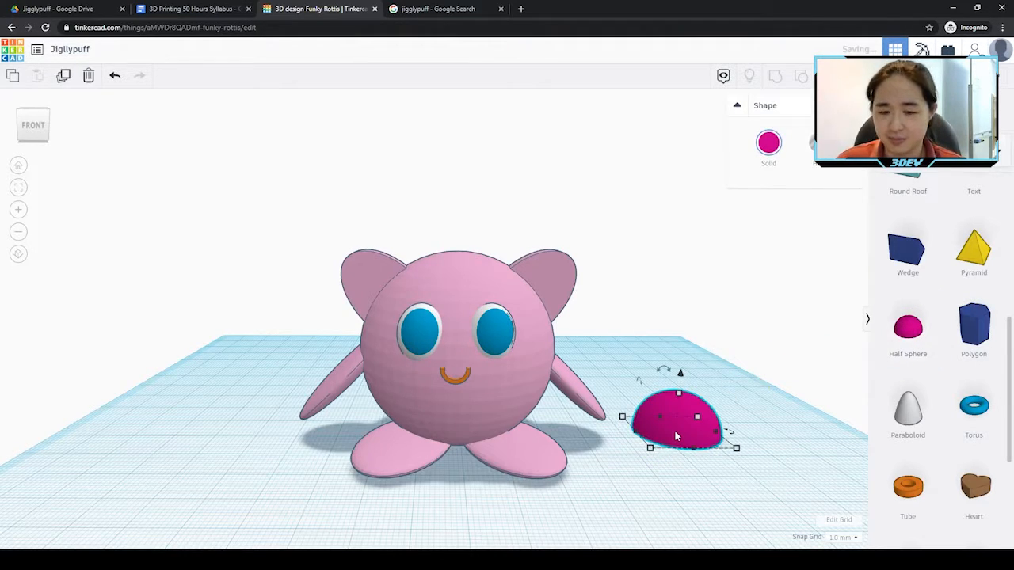
pyautogui.moveTo(693, 434); pyautogui.dragTo(634, 444, button='right')
pyautogui.press('Delete')
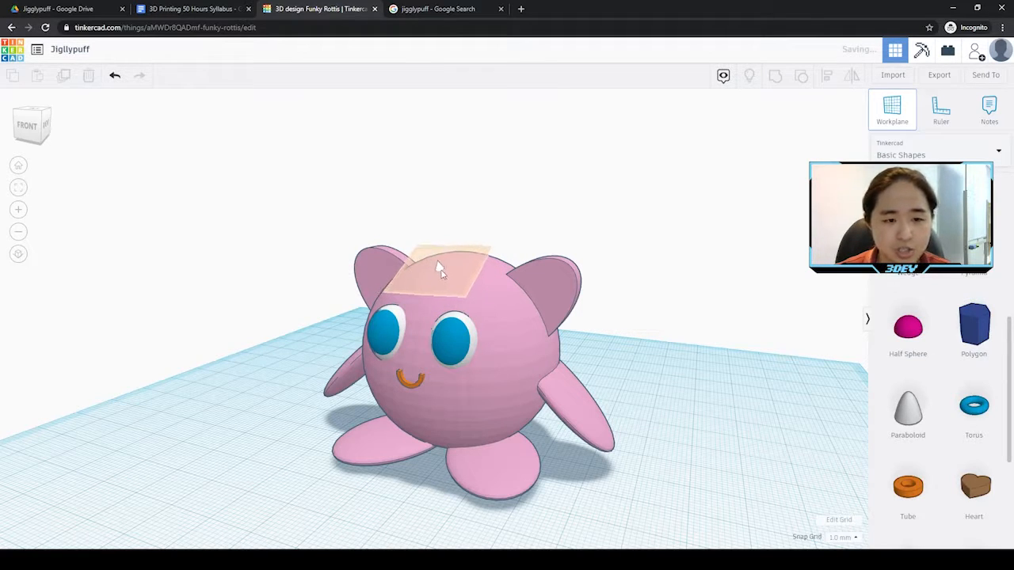
# Step: Set a new workplane on the upper forehead between the ears and place a half sphere on it
pyautogui.moveTo(443, 273); pyautogui.dragTo(534, 277, button='right')
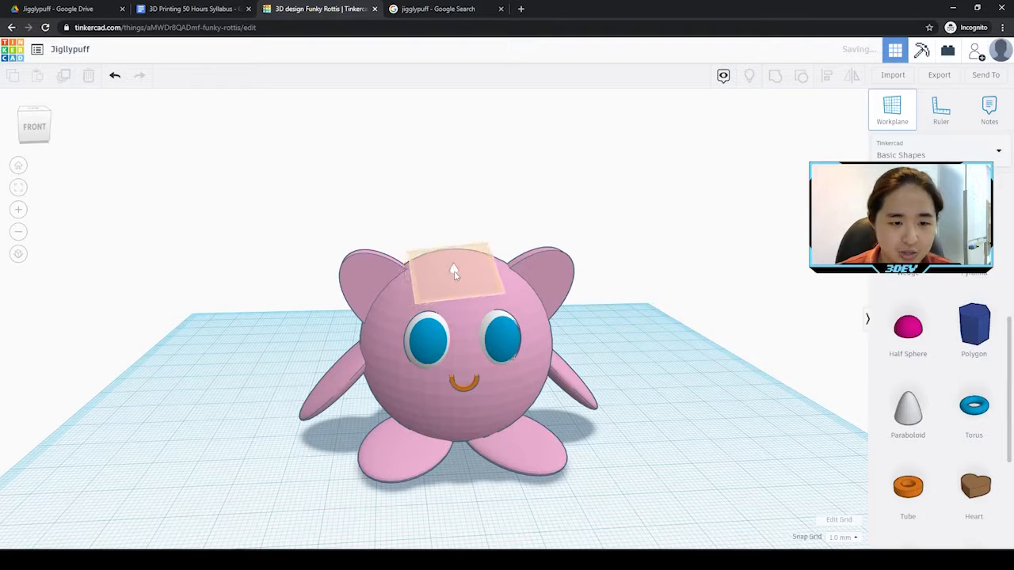
pyautogui.click(453, 271)
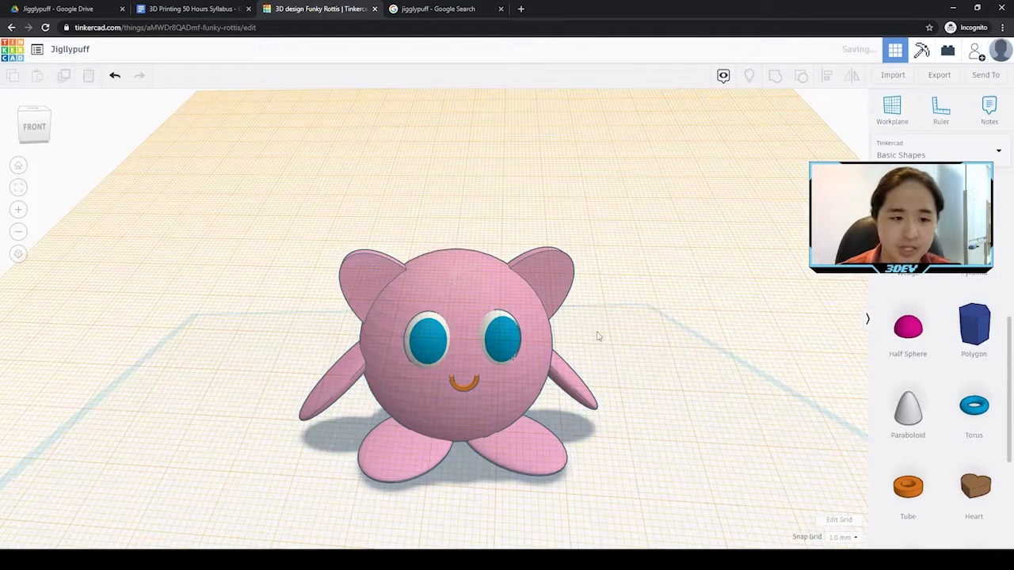
pyautogui.moveTo(559, 345); pyautogui.dragTo(370, 277, button='right')
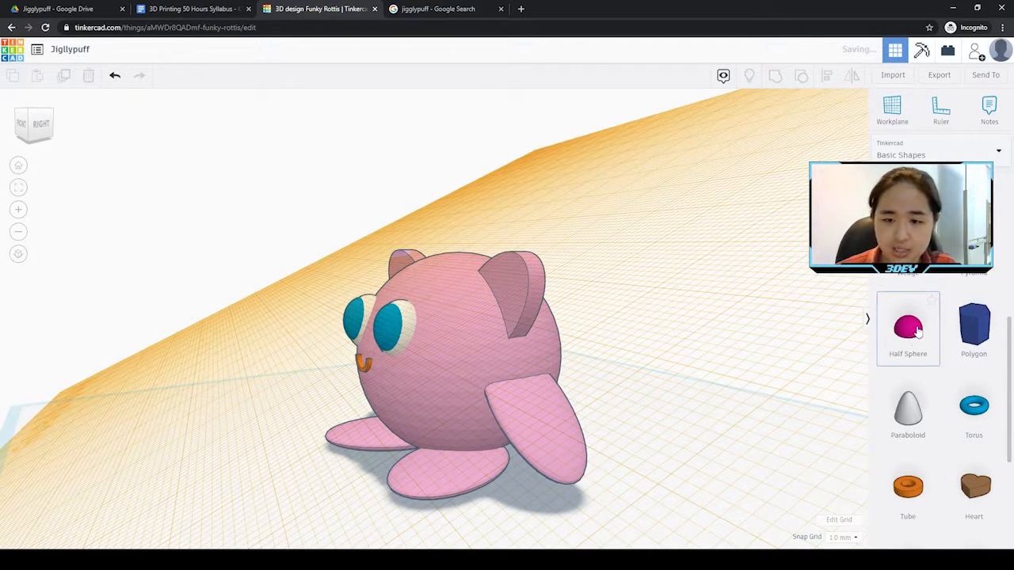
pyautogui.moveTo(908, 327); pyautogui.dragTo(426, 272)
pyautogui.moveTo(458, 295); pyautogui.dragTo(669, 300, button='right')
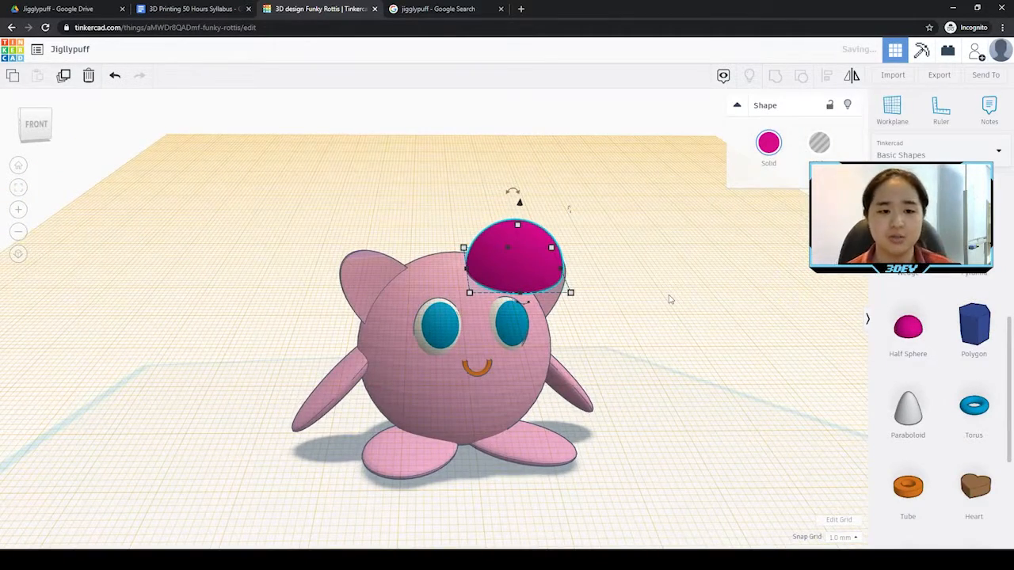
# Step: Move the half sphere sideways across the forehead to the middle of the head, between the ears
pyautogui.press('Left')
pyautogui.press('Left')
pyautogui.press('Left')
pyautogui.press('Left')
pyautogui.press('Left')
pyautogui.press('Left')
pyautogui.press('Left')
pyautogui.press('Left')
pyautogui.press('Left')
pyautogui.press('Left')
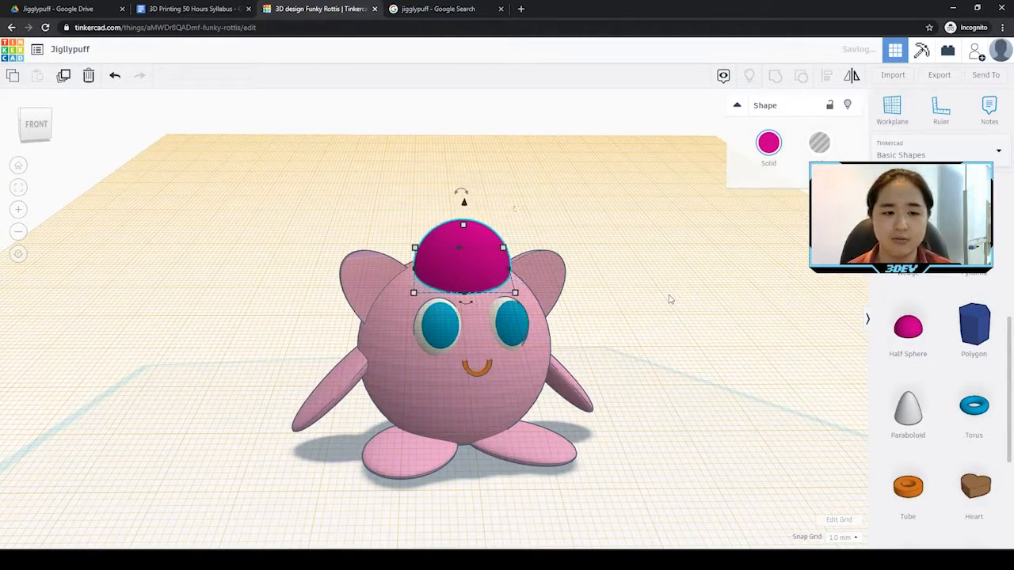
pyautogui.press('Left')
pyautogui.press('Left')
# Step: Scale the half sphere down proportionally to a small bump less than half its size
pyautogui.moveTo(522, 132); pyautogui.dragTo(543, 205, button='right')
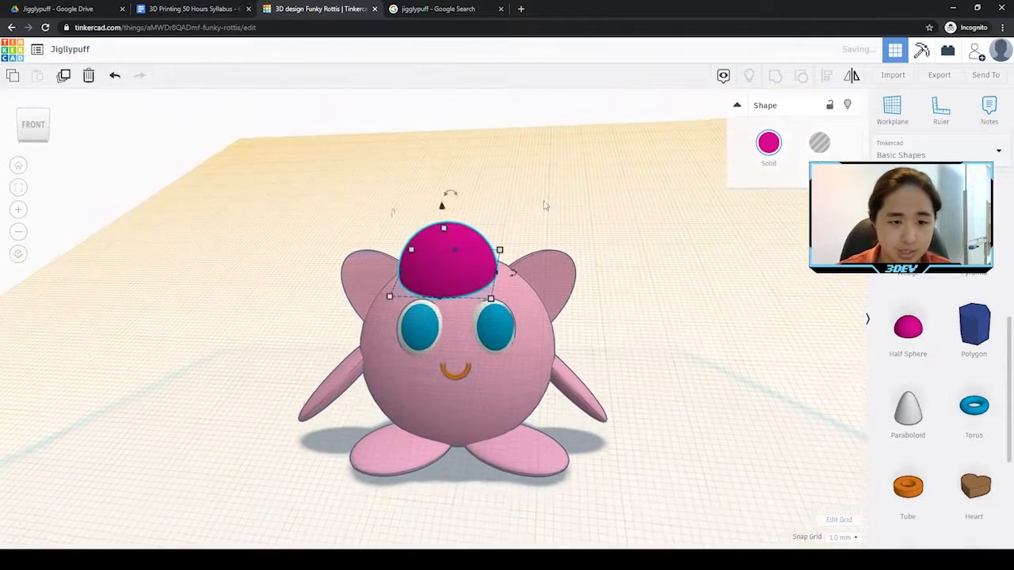
pyautogui.press('shift')
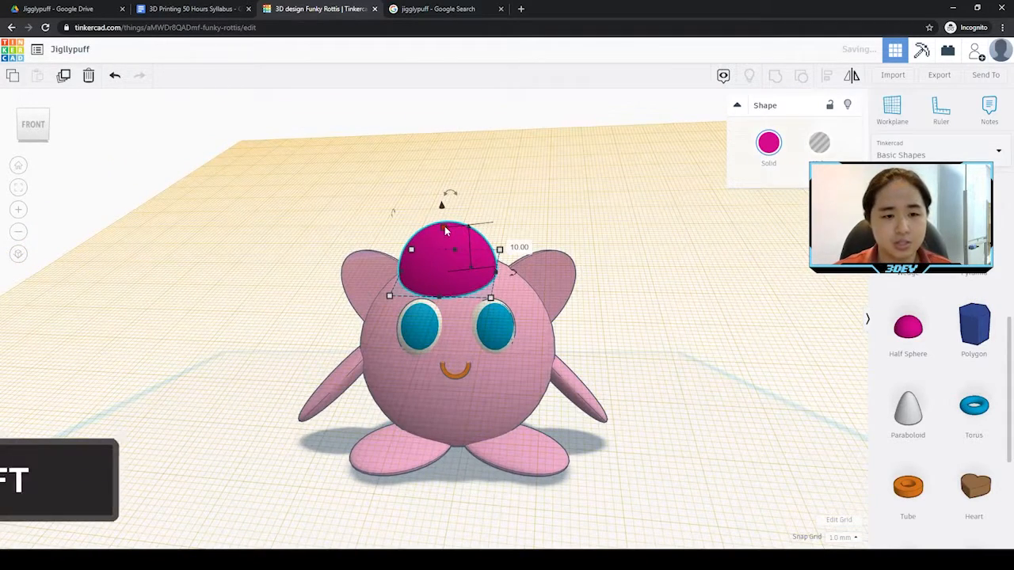
pyautogui.keyDown('shift'); pyautogui.moveTo(447, 231); pyautogui.dragTo(459, 255); pyautogui.keyUp('shift')
# Step: Move the small half sphere back along the workplane toward the crown of the head
pyautogui.moveTo(510, 310); pyautogui.dragTo(500, 362, button='right')
pyautogui.press('Up')
pyautogui.press('Up')
pyautogui.press('Up')
pyautogui.press('Up')
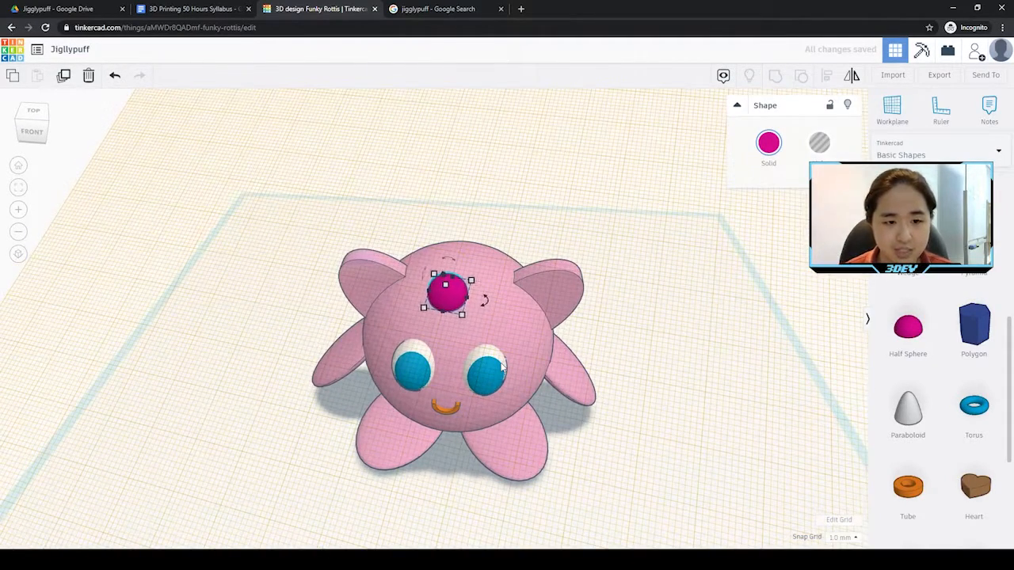
pyautogui.press('Up')
pyautogui.press('Up')
pyautogui.press('Up')
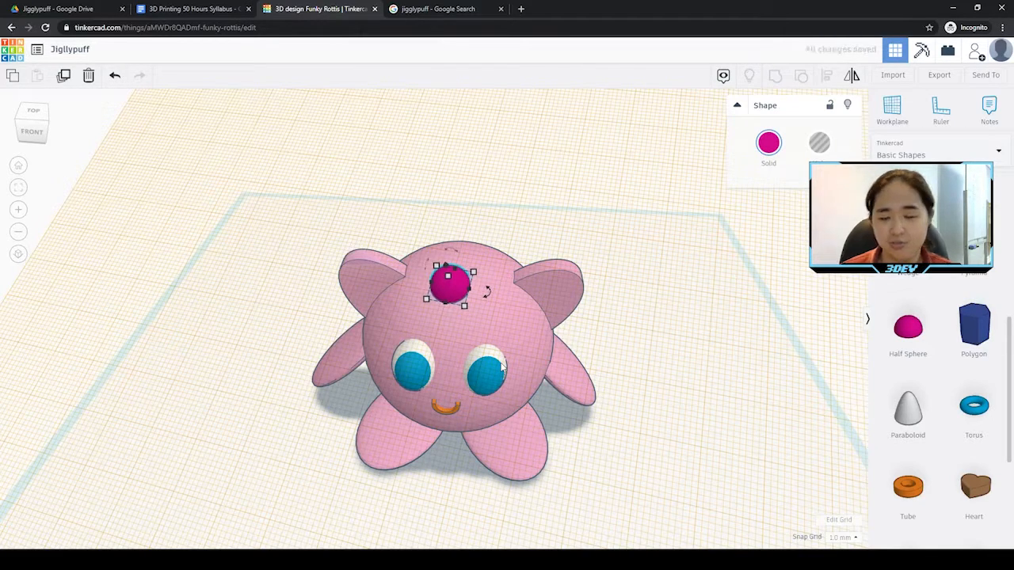
# Step: Fine-tune the half sphere's position slightly back and sideways to centre it between the ears
pyautogui.moveTo(448, 450); pyautogui.dragTo(535, 266, button='right')
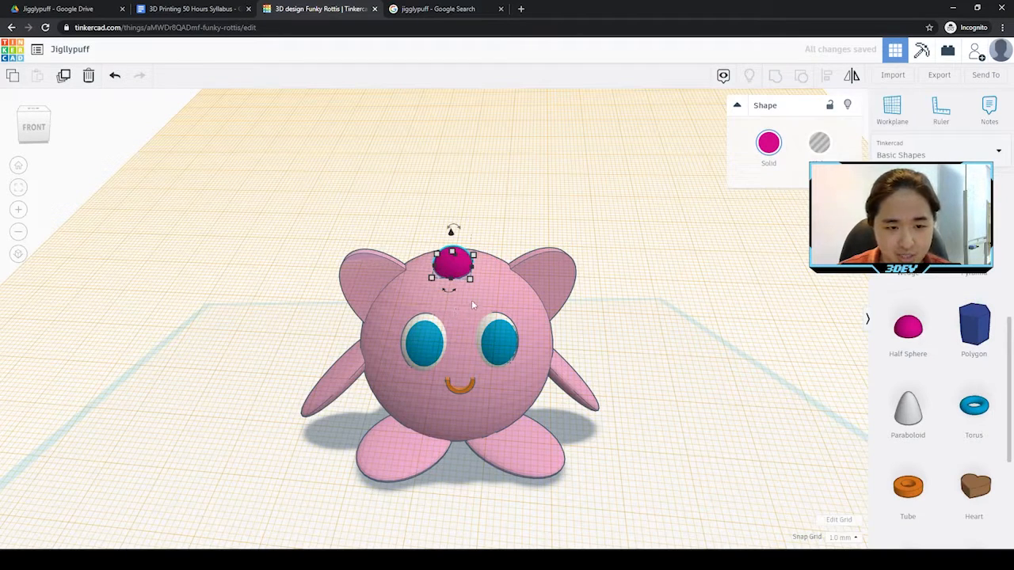
pyautogui.moveTo(546, 403)
pyautogui.mouseDown(button='right')
pyautogui.moveTo(552, 390)
pyautogui.moveTo(561, 404)
pyautogui.mouseUp(button='right')
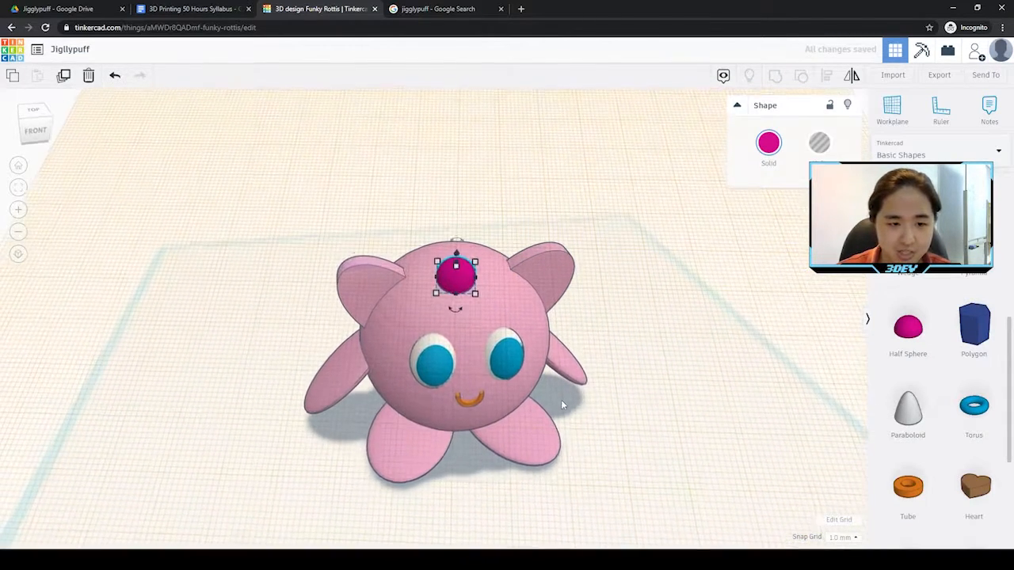
pyautogui.press('Up')
pyautogui.press('Up')
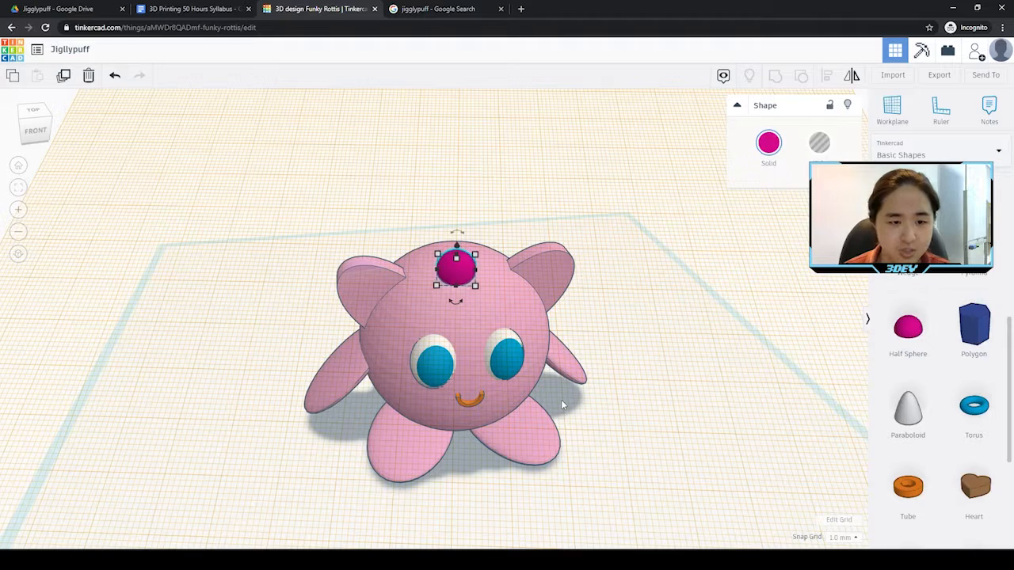
pyautogui.press('Down')
pyautogui.press('Right')
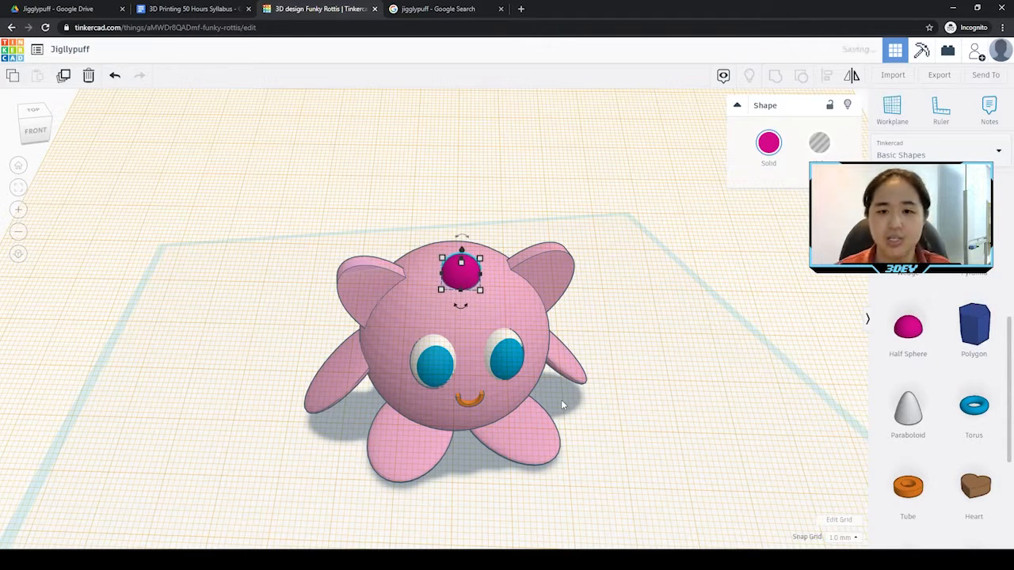
# Step: Lower the small half sphere so that its base sinks into the top of the head
pyautogui.moveTo(561, 404); pyautogui.dragTo(446, 222, button='right')
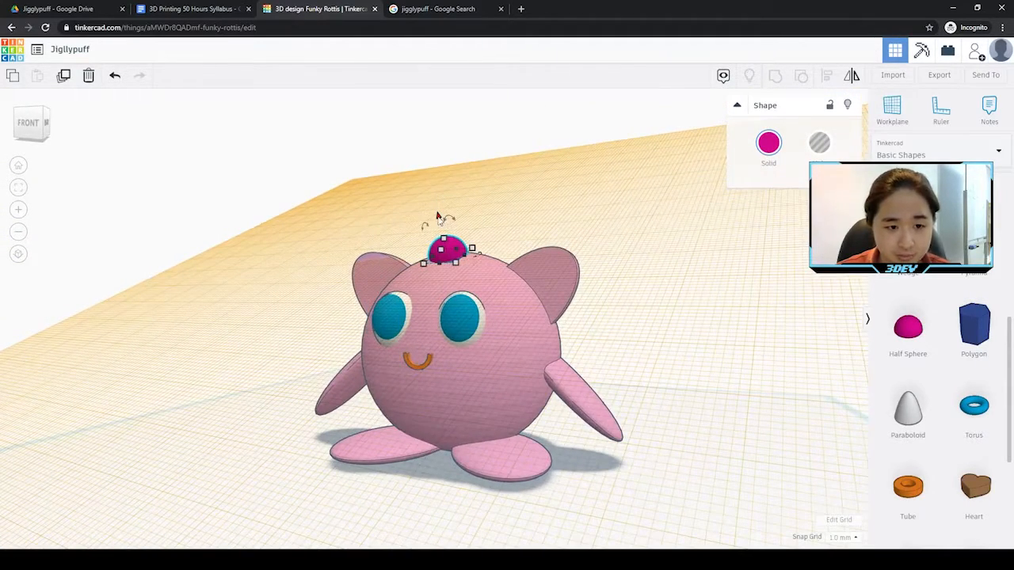
pyautogui.moveTo(439, 215)
pyautogui.mouseDown()
pyautogui.moveTo(440, 226)
pyautogui.moveTo(433, 222)
pyautogui.mouseUp()
pyautogui.click(644, 304)
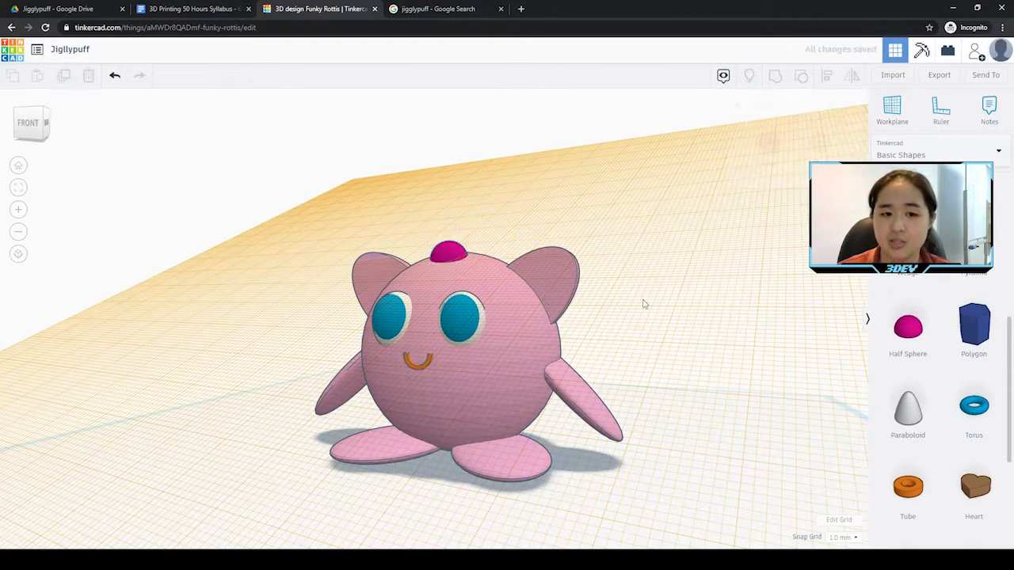
# Step: Duplicate the half sphere and shift the copy forward and toward the left-hand ear, overlapping the first one
pyautogui.moveTo(635, 342); pyautogui.dragTo(691, 342, button='right')
pyautogui.moveTo(495, 301); pyautogui.dragTo(566, 325, button='right')
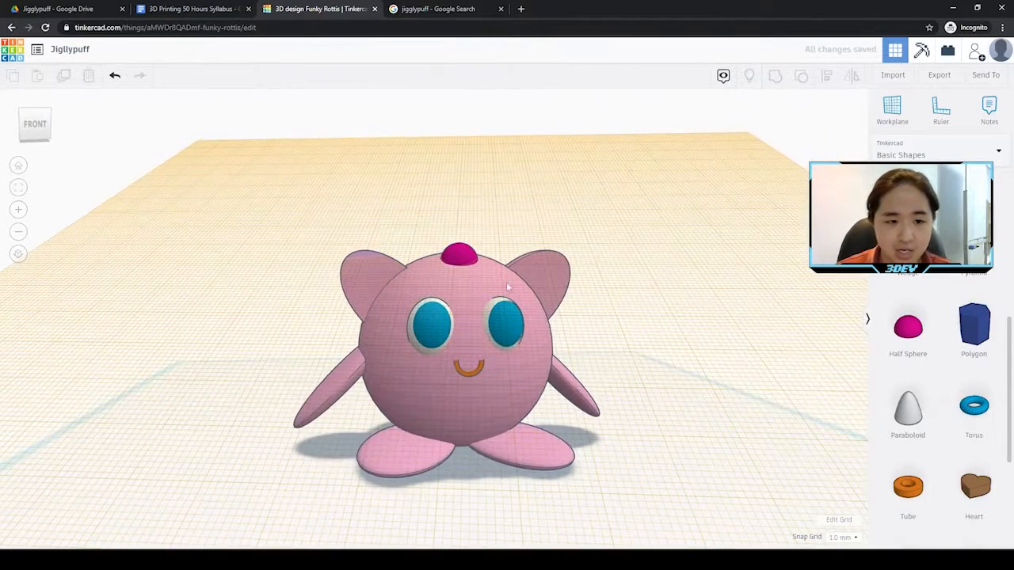
pyautogui.click(457, 253)
pyautogui.hotkey('ctrl', 'd')
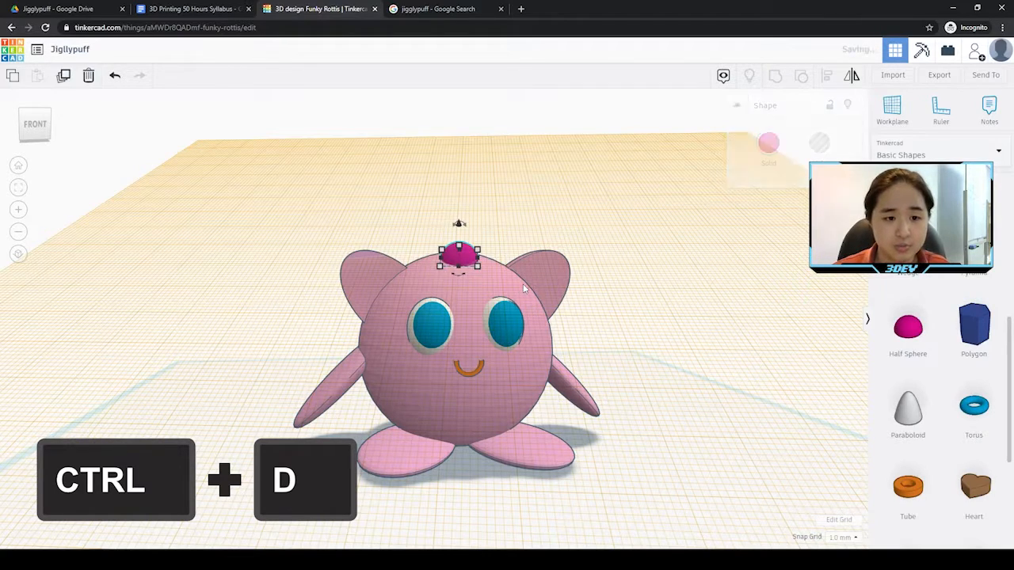
pyautogui.press('Down')
pyautogui.press('Left')
pyautogui.press('Left')
pyautogui.press('Left')
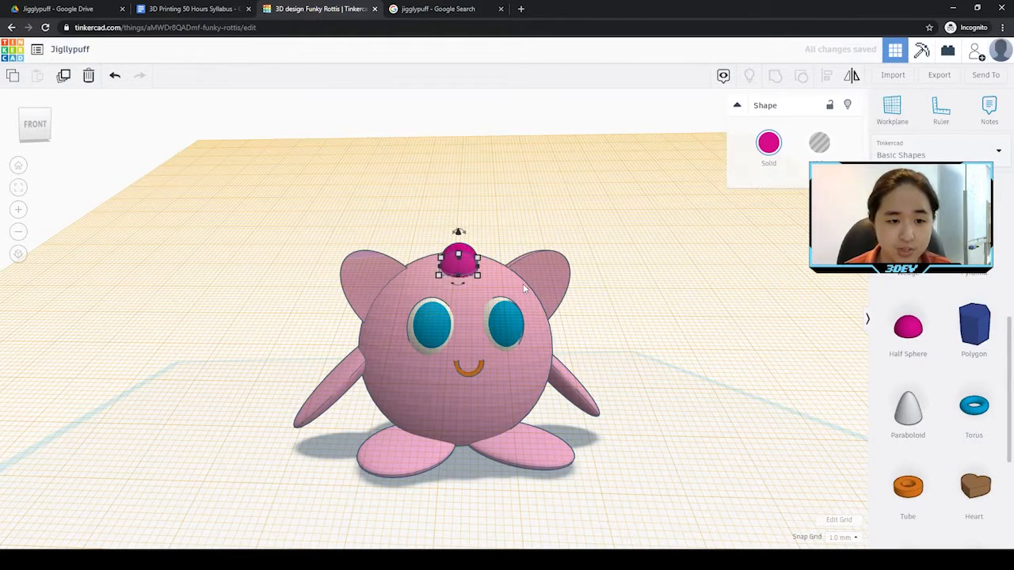
# Step: Duplicate the second half sphere and position the copy in front of it as the third curl of hair
pyautogui.moveTo(532, 261); pyautogui.dragTo(474, 267, button='right')
pyautogui.hotkey('ctrl', 'd')
pyautogui.press('Left')
pyautogui.press('Left')
pyautogui.press('Left')
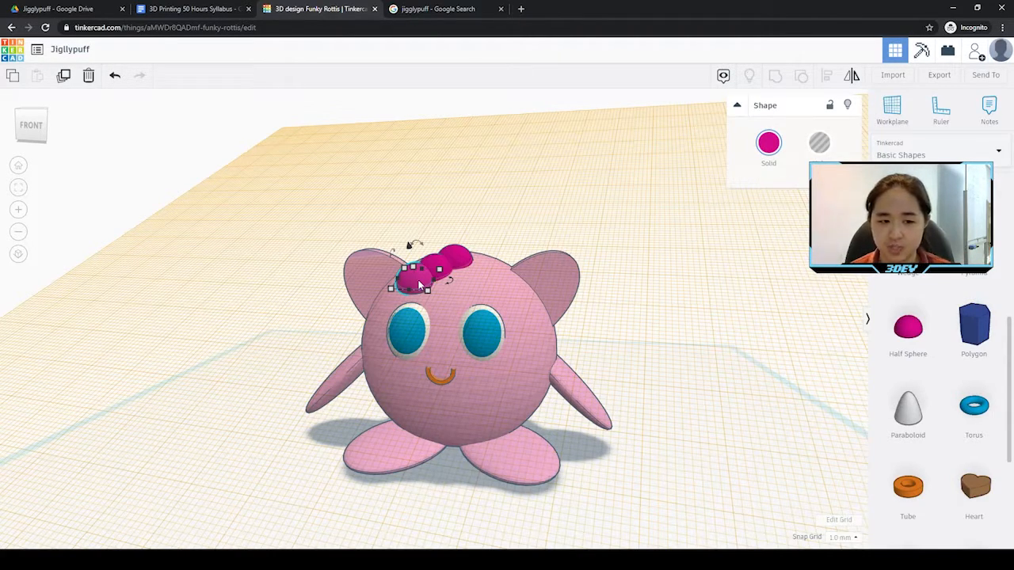
pyautogui.press('Right')
pyautogui.press('Right')
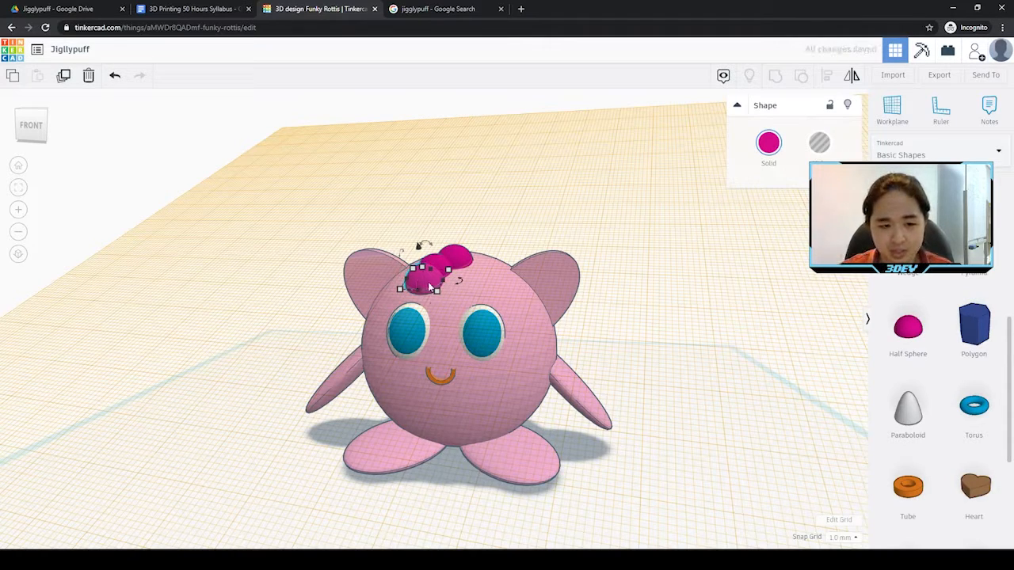
# Step: Add a fourth half sphere copy in front of the third one, shifted back toward the middle of the forehead
pyautogui.moveTo(461, 298); pyautogui.dragTo(423, 305, button='right')
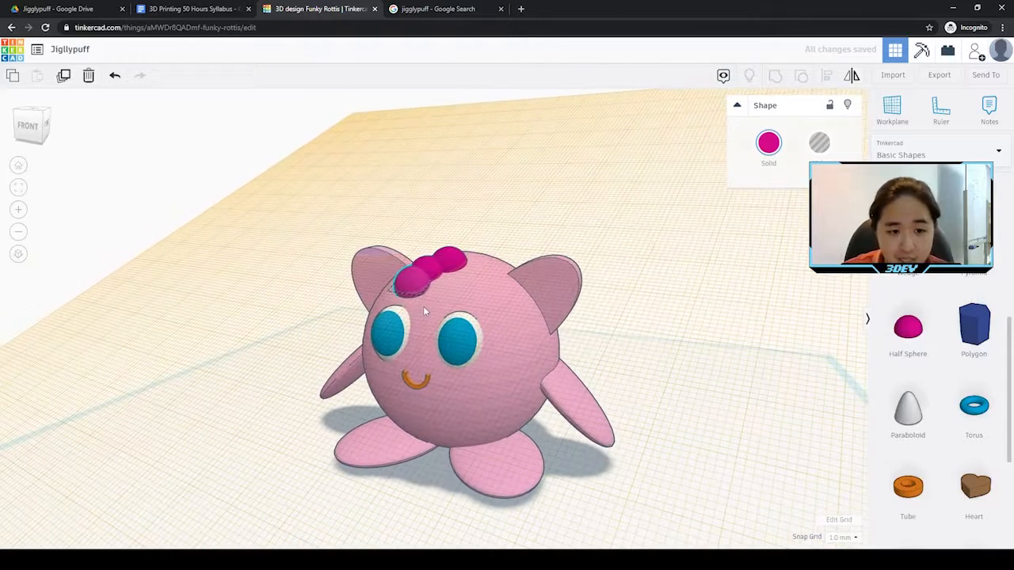
pyautogui.click(420, 291)
pyautogui.press('Down')
pyautogui.press('Down')
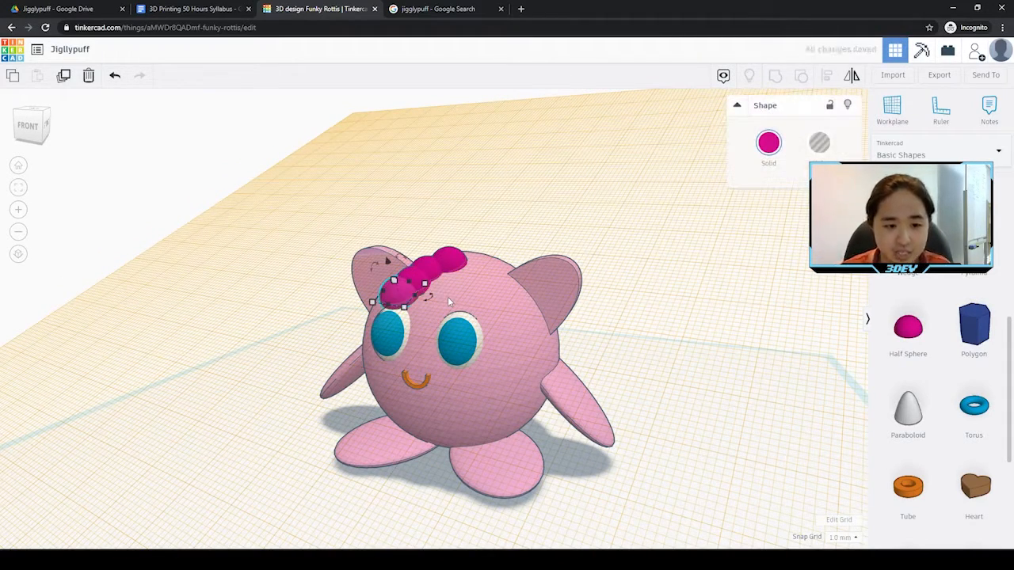
pyautogui.press('Left')
pyautogui.press('Right')
pyautogui.press('Right')
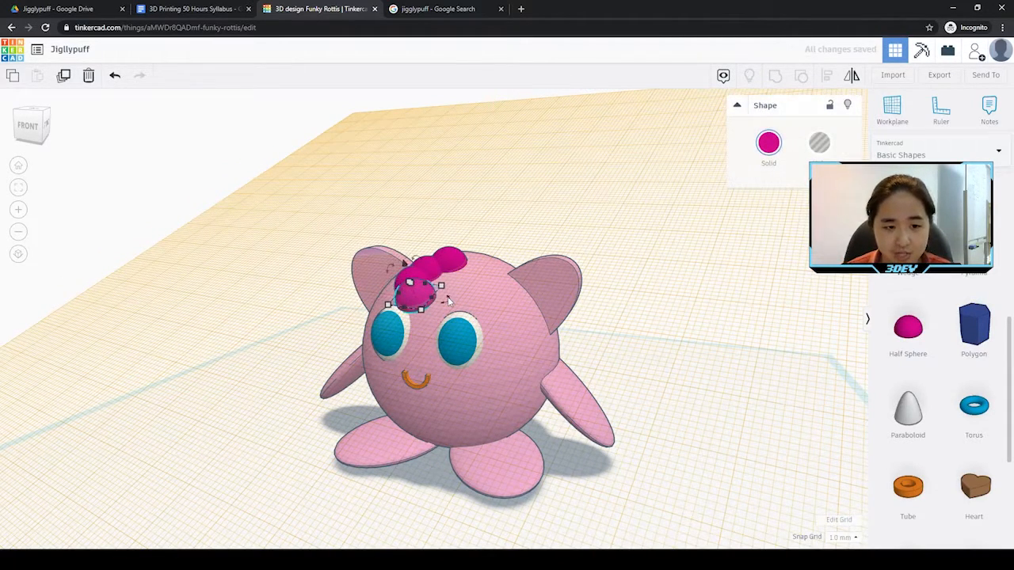
pyautogui.press('Right')
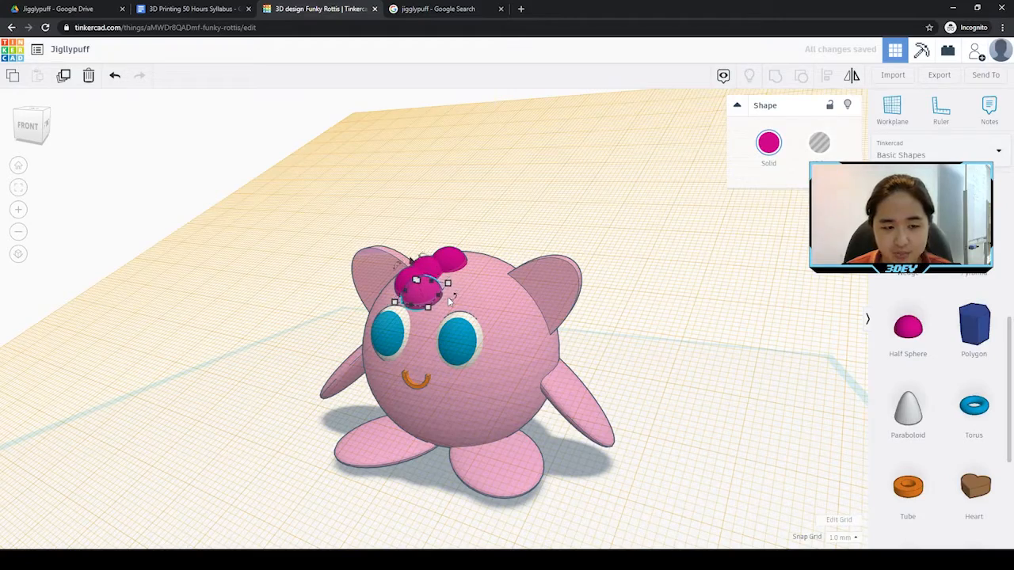
# Step: Duplicate the fourth half sphere and move the fifth copy up the forehead beside it to finish the curl
pyautogui.moveTo(474, 355); pyautogui.dragTo(554, 333, button='right')
pyautogui.hotkey('ctrl', 'd')
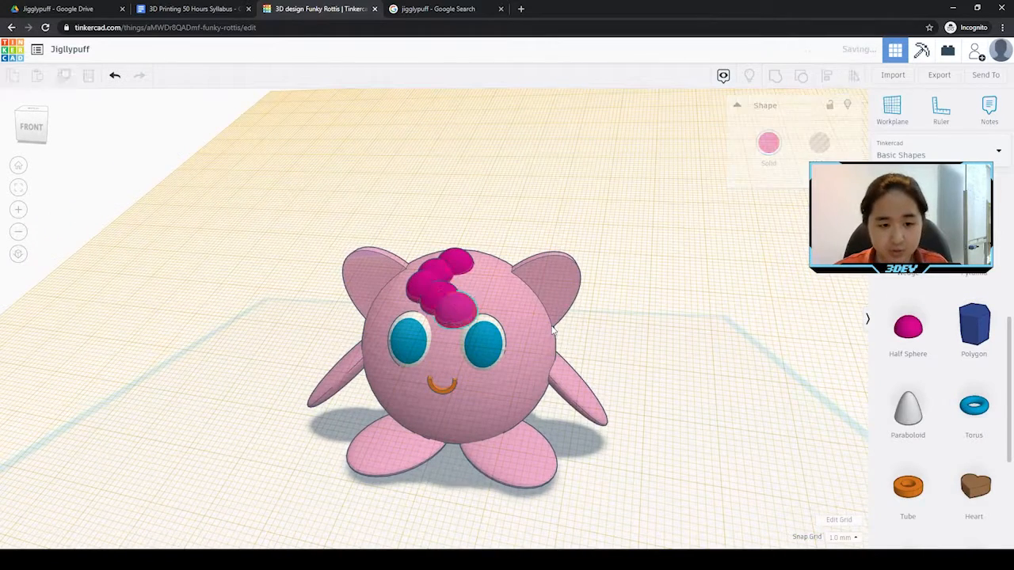
pyautogui.press('Up')
pyautogui.press('Up')
pyautogui.press('Up')
pyautogui.press('Up')
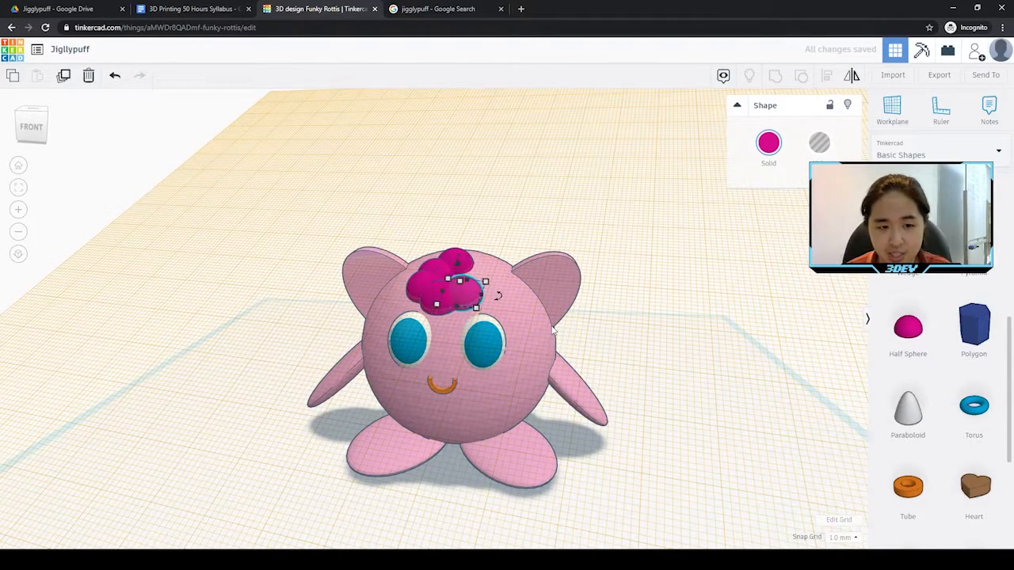
pyautogui.press('Up')
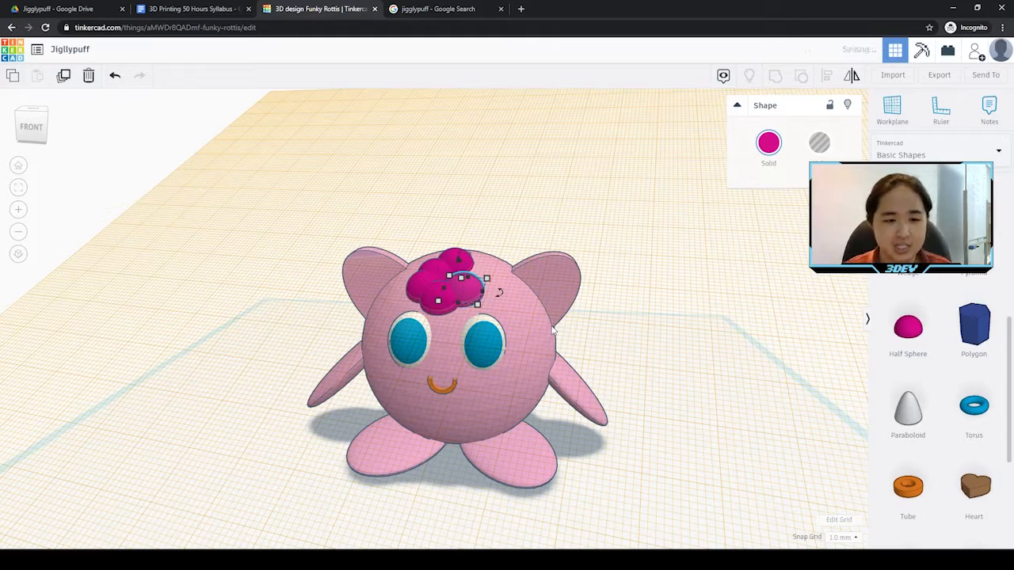
# Step: Select all five half spheres of the hair curl and lower them together by 1 mm into the head
pyautogui.moveTo(555, 333); pyautogui.dragTo(467, 290, button='right')
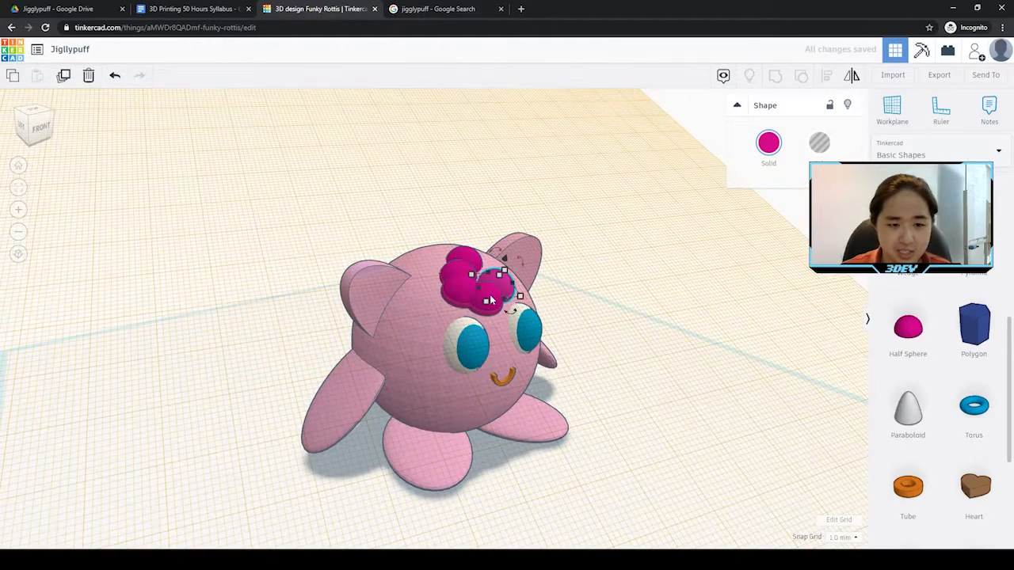
pyautogui.keyDown('shift'); pyautogui.click(490, 300); pyautogui.keyUp('shift')
pyautogui.keyDown('shift'); pyautogui.click(459, 289); pyautogui.keyUp('shift')
pyautogui.keyDown('shift'); pyautogui.click(463, 255); pyautogui.keyUp('shift')
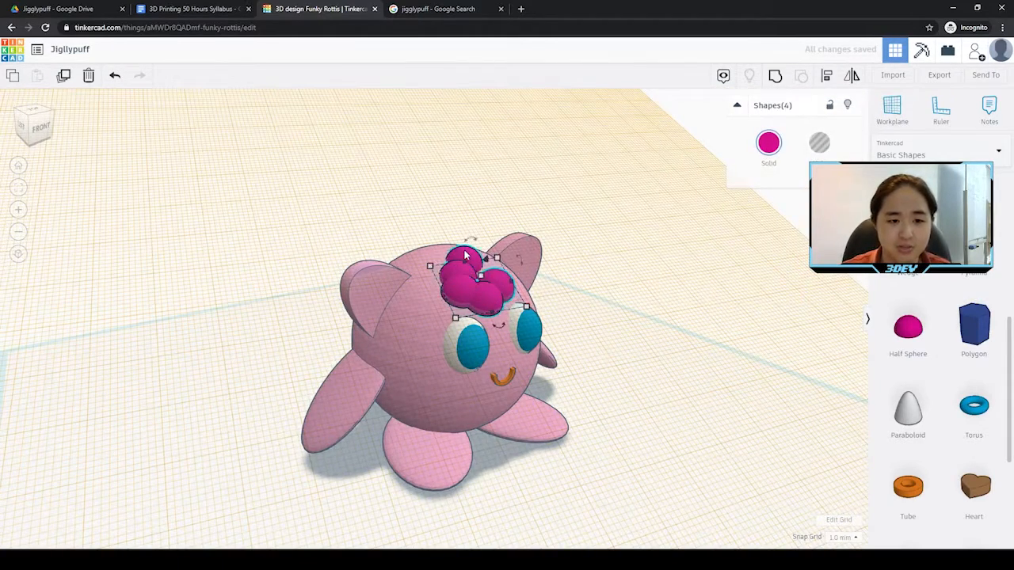
pyautogui.keyDown('shift'); pyautogui.click(466, 253); pyautogui.keyUp('shift')
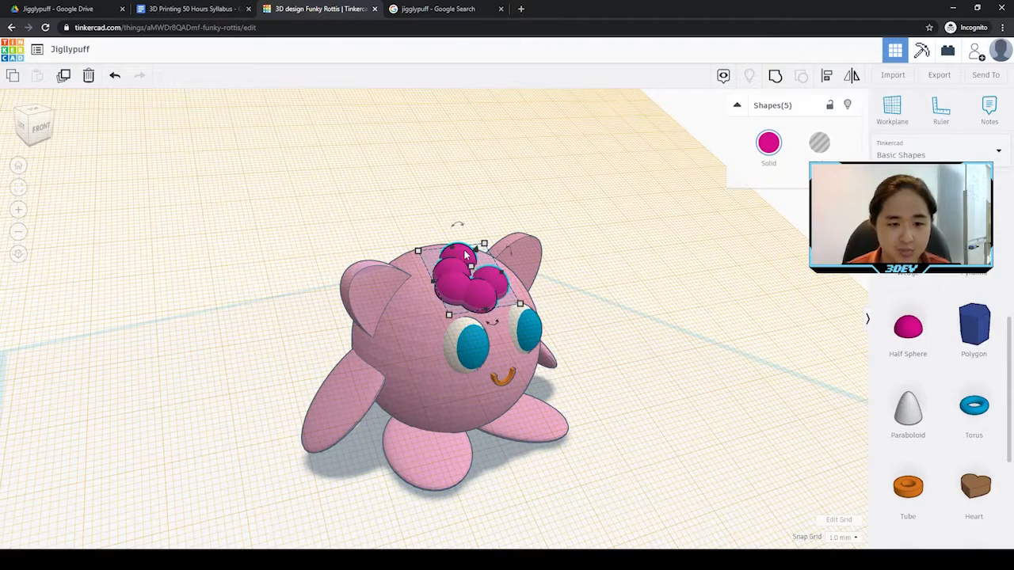
pyautogui.moveTo(466, 253); pyautogui.dragTo(370, 327, button='right')
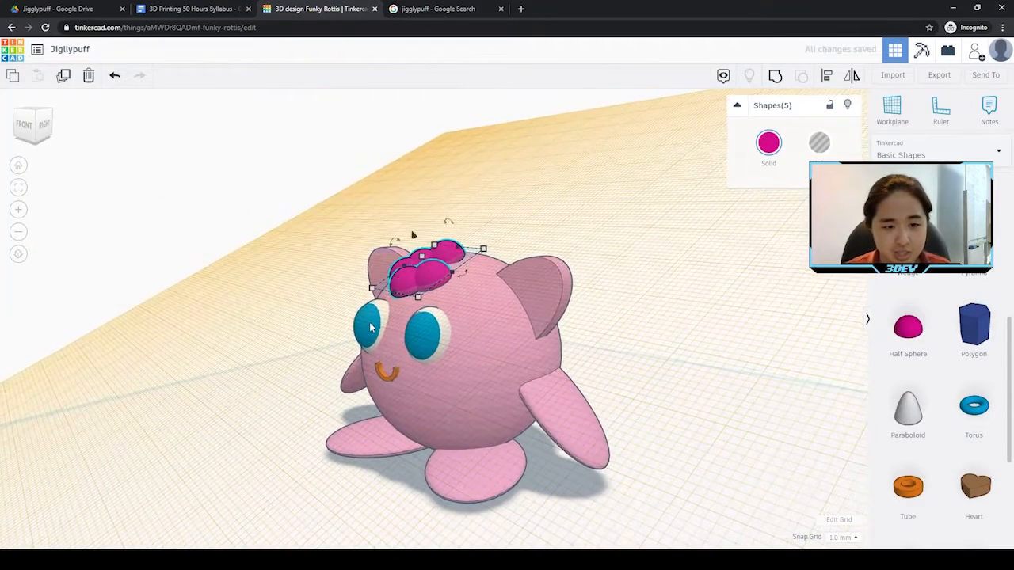
pyautogui.moveTo(413, 238); pyautogui.dragTo(414, 240)
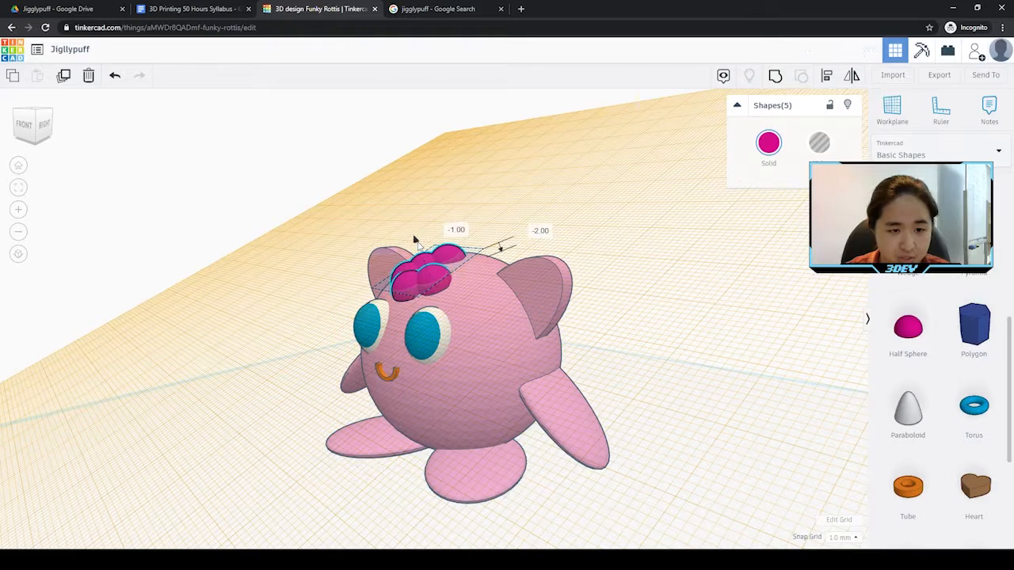
pyautogui.click(654, 256)
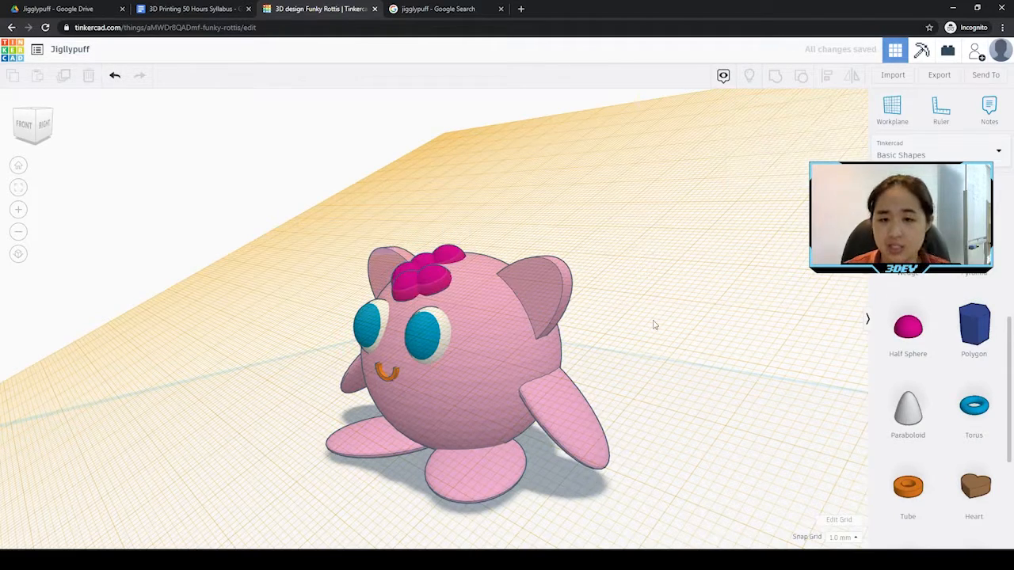
# Step: Reset the workplane from the tilted plane on the head to the original ground grid
pyautogui.moveTo(654, 325); pyautogui.dragTo(790, 359, button='right')
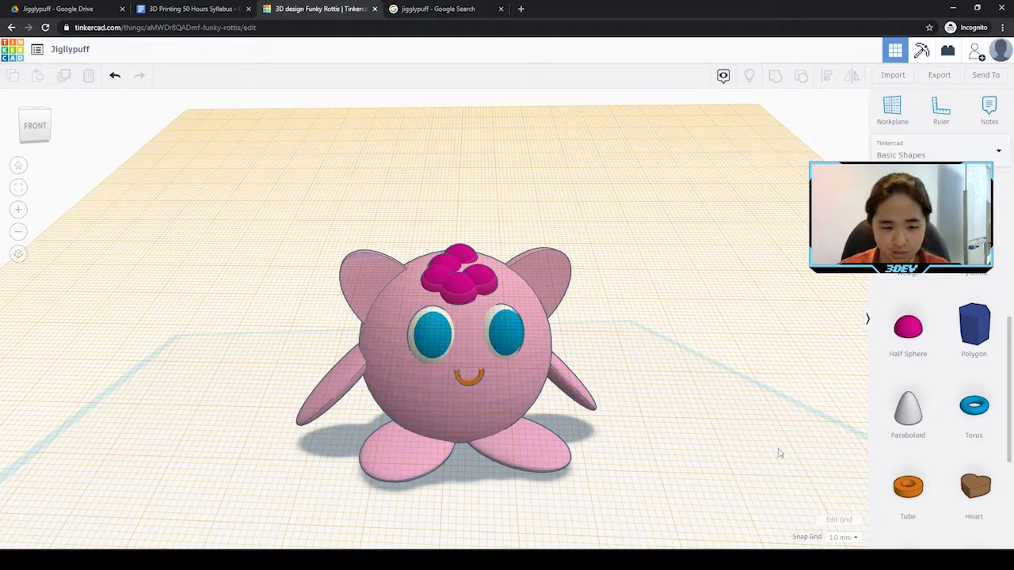
pyautogui.click(892, 111)
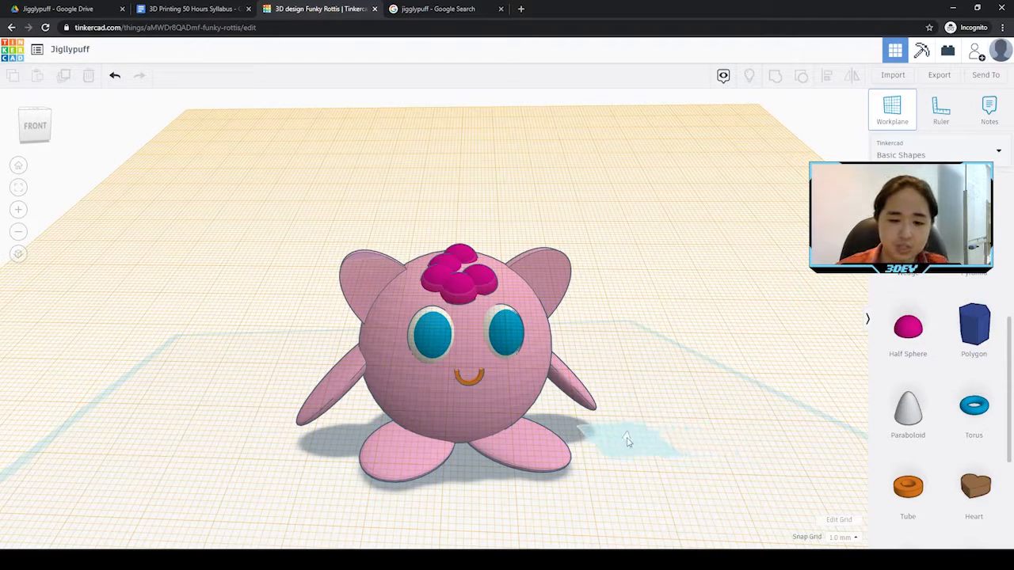
pyautogui.click(681, 438)
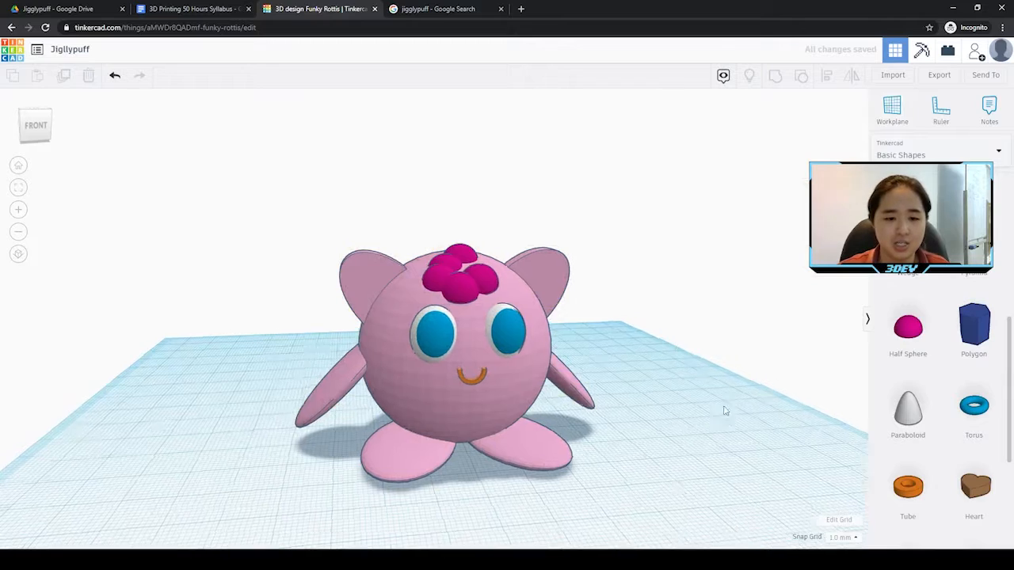
# Step: Select the five hair half spheres together with the pink body and group them into one shape
pyautogui.moveTo(724, 409); pyautogui.dragTo(673, 427, button='right')
pyautogui.click(459, 281)
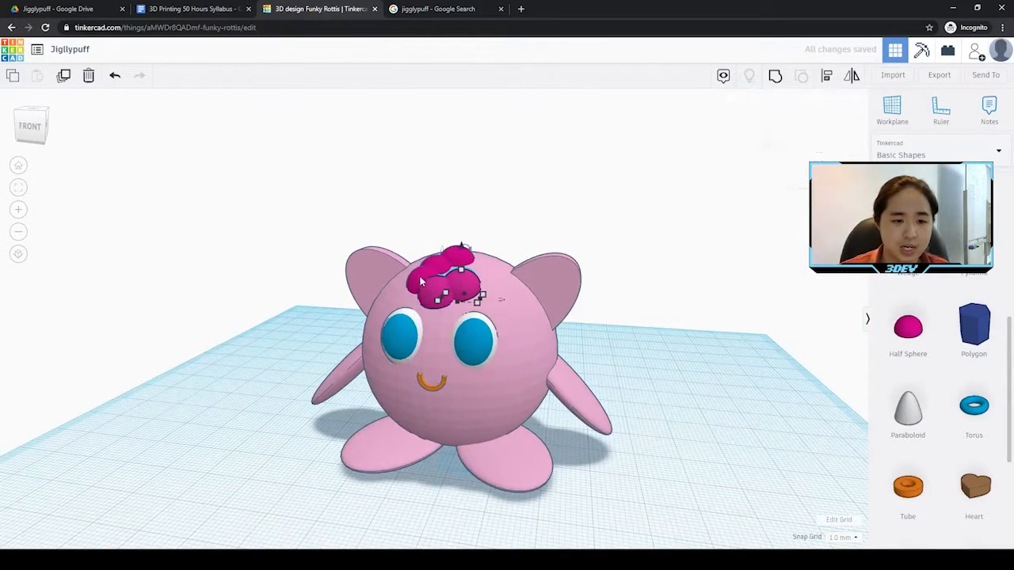
pyautogui.keyDown('shift'); pyautogui.click(428, 284); pyautogui.keyUp('shift')
pyautogui.keyDown('shift'); pyautogui.click(440, 268); pyautogui.keyUp('shift')
pyautogui.keyDown('shift'); pyautogui.click(434, 258); pyautogui.keyUp('shift')
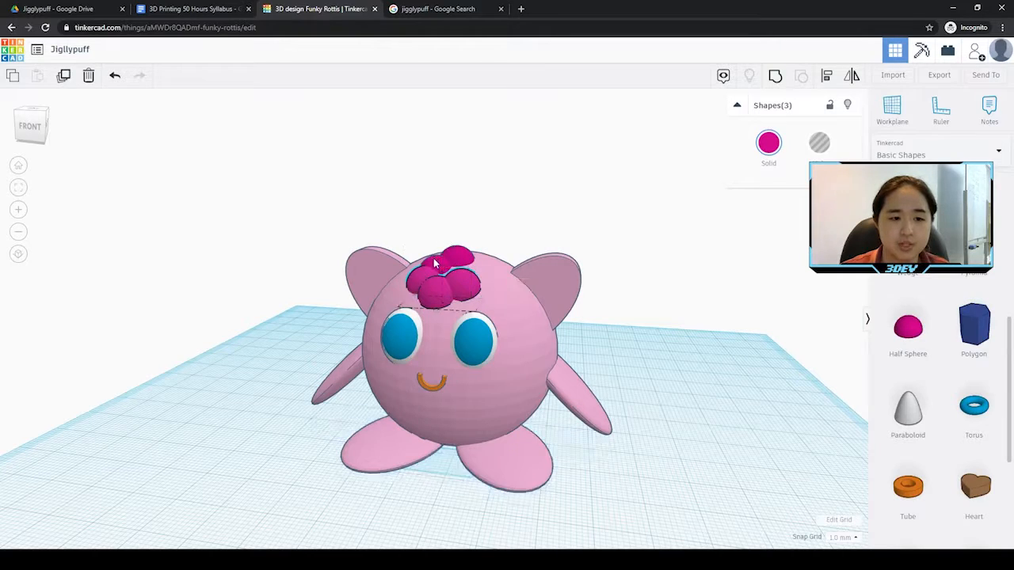
pyautogui.keyDown('shift'); pyautogui.click(458, 255); pyautogui.keyUp('shift')
pyautogui.keyDown('shift'); pyautogui.click(515, 298); pyautogui.keyUp('shift')
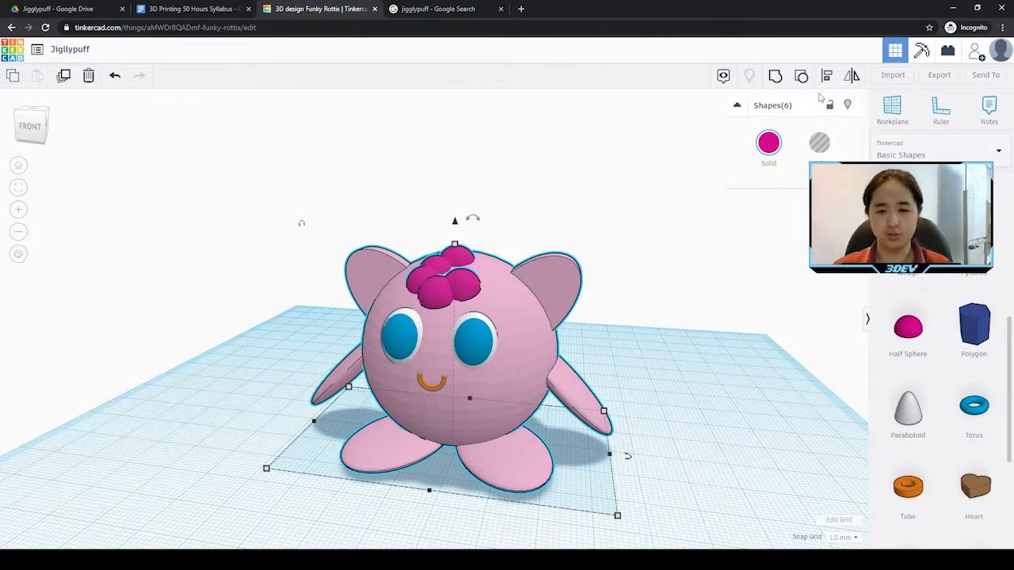
pyautogui.hotkey('ctrl', 'g')
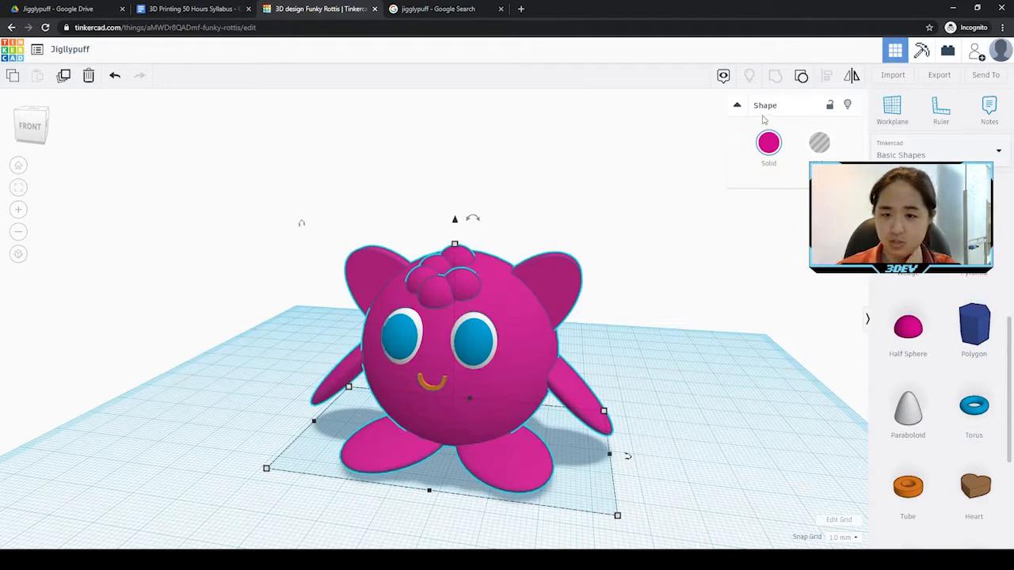
# Step: Recolor the grouped body and hair light pink
pyautogui.click(765, 142)
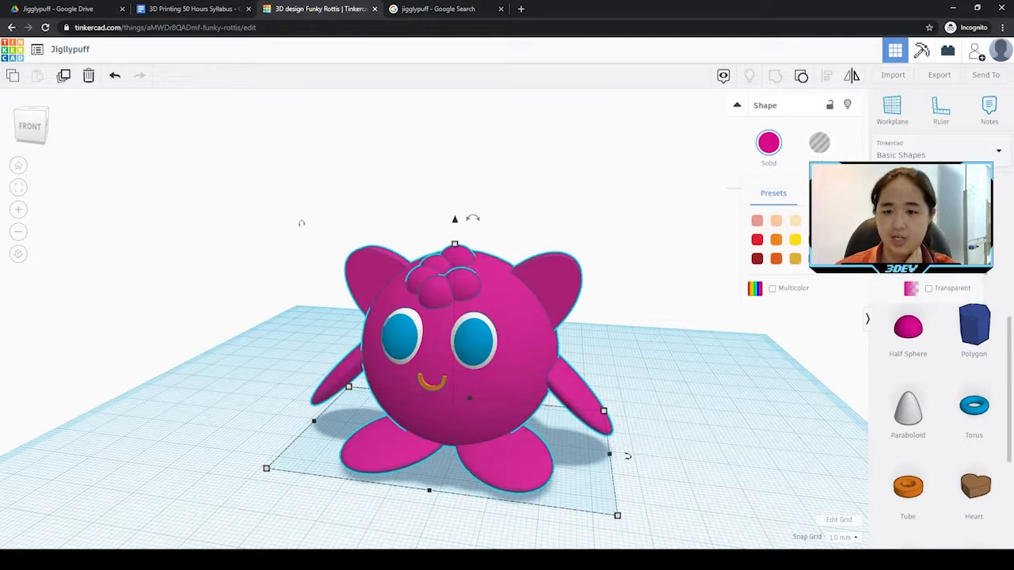
pyautogui.click(927, 220)
pyautogui.click(683, 387)
pyautogui.moveTo(649, 423); pyautogui.dragTo(688, 412, button='right')
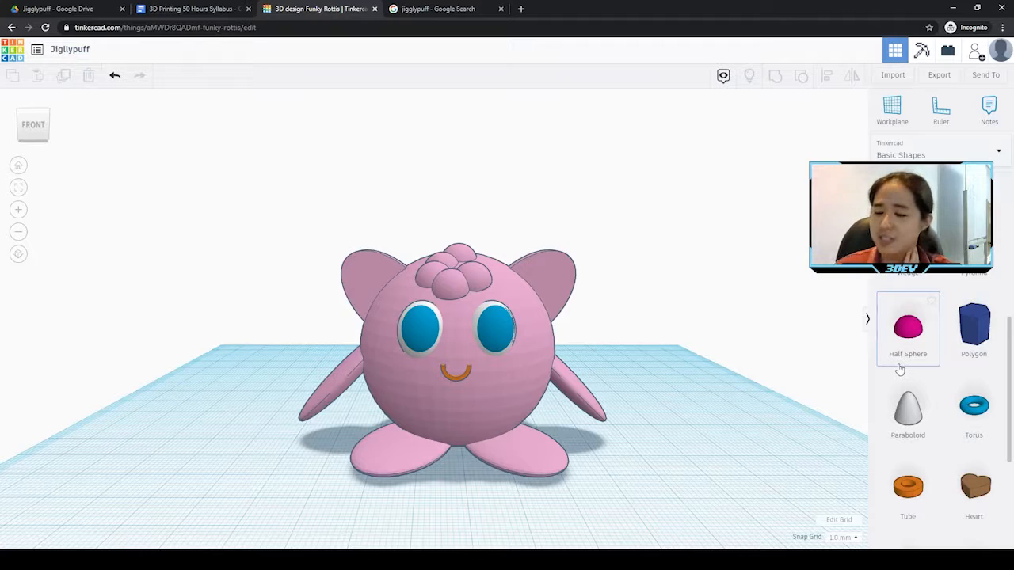
# Step: Place a solid cylinder on the workplane beside the character and set it to 64 sides and 10 segments
pyautogui.scroll(5, 932, 383)
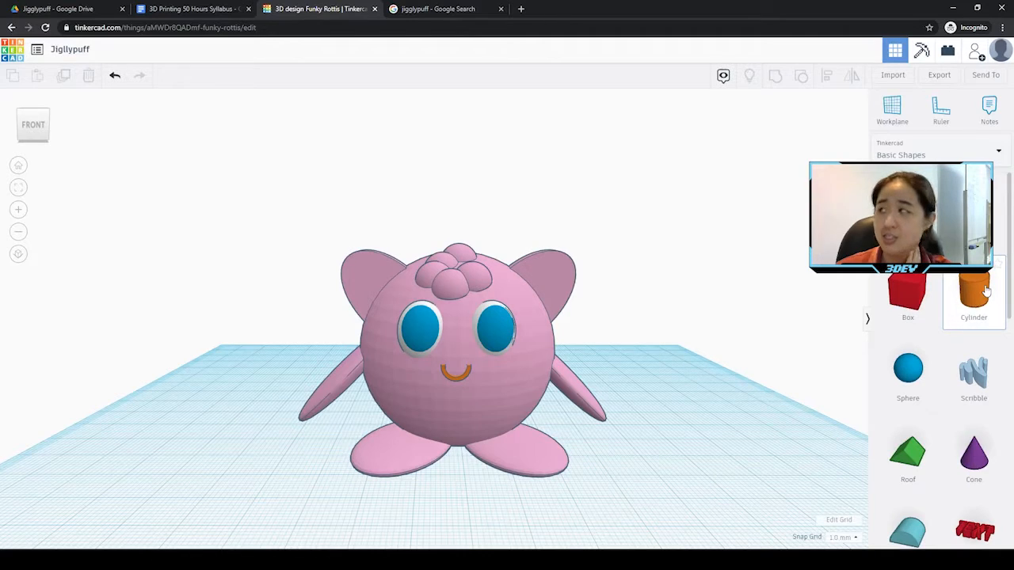
pyautogui.moveTo(985, 293); pyautogui.dragTo(680, 427)
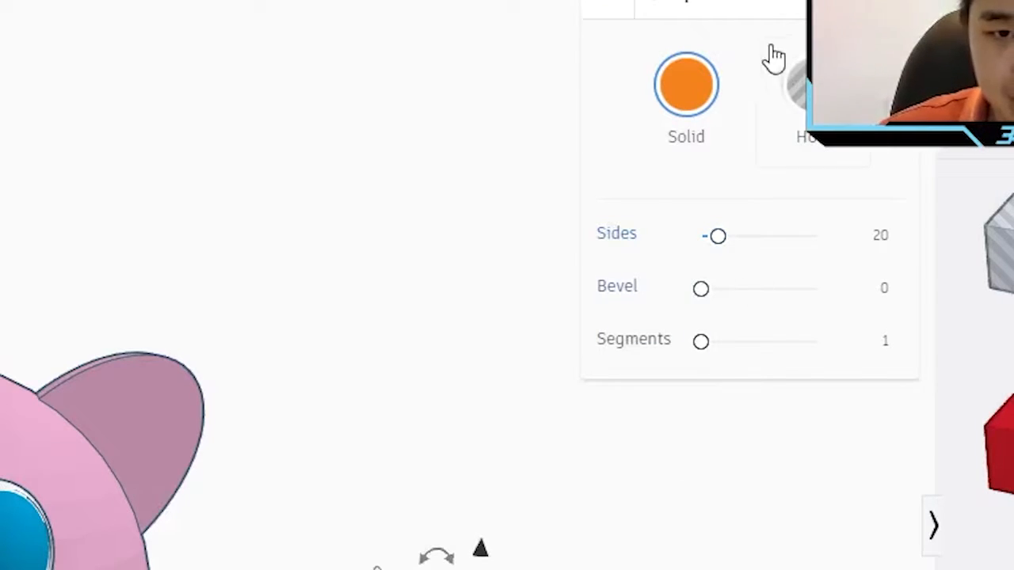
pyautogui.moveTo(736, 246); pyautogui.dragTo(857, 254)
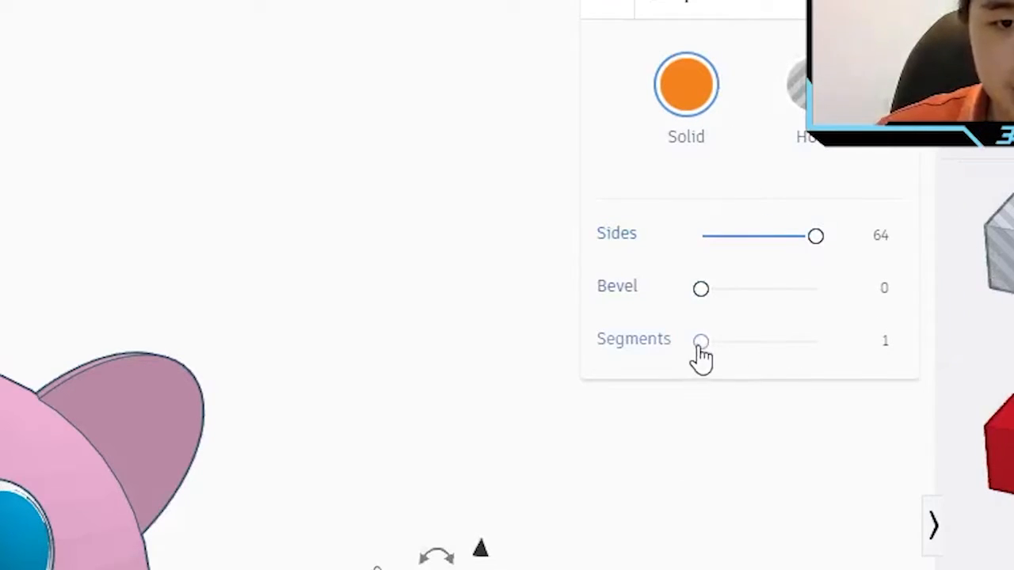
pyautogui.moveTo(703, 345); pyautogui.dragTo(816, 344)
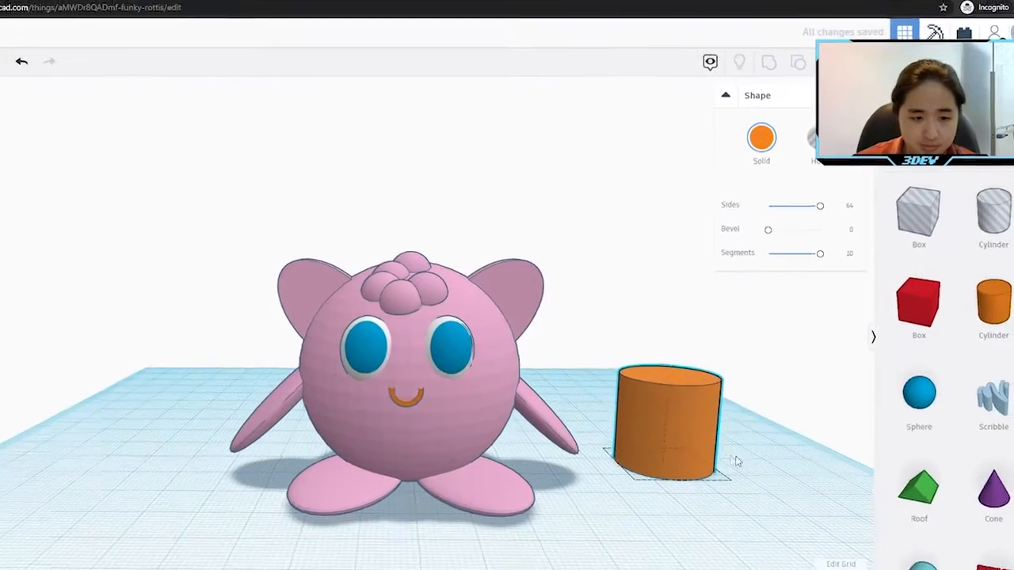
pyautogui.moveTo(699, 554); pyautogui.dragTo(750, 559, button='right')
pyautogui.moveTo(777, 433); pyautogui.dragTo(675, 393, button='right')
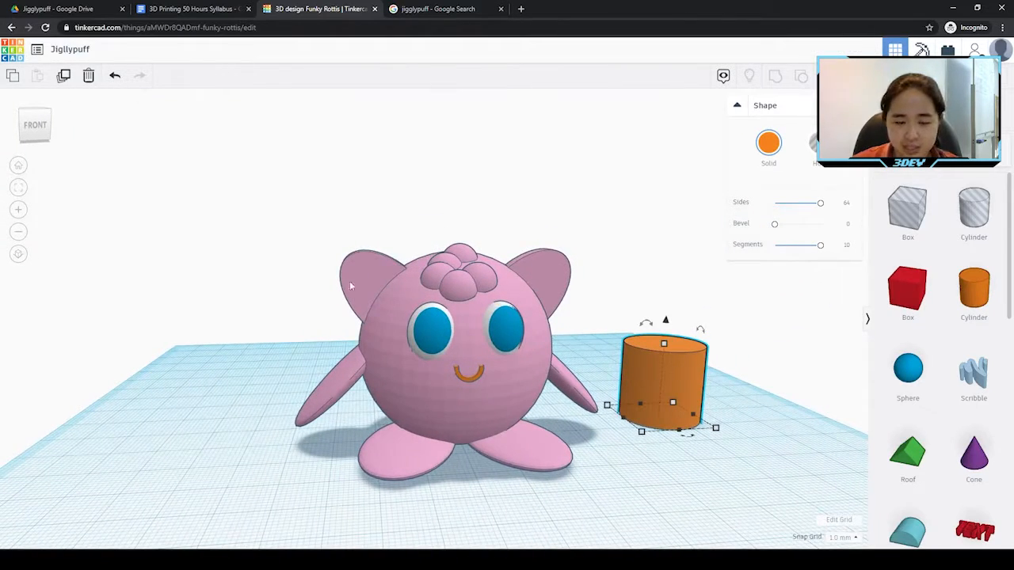
pyautogui.click(753, 380)
# Step: Scale the orange cylinder down proportionally and narrow it into a thin upright handle
pyautogui.click(660, 349)
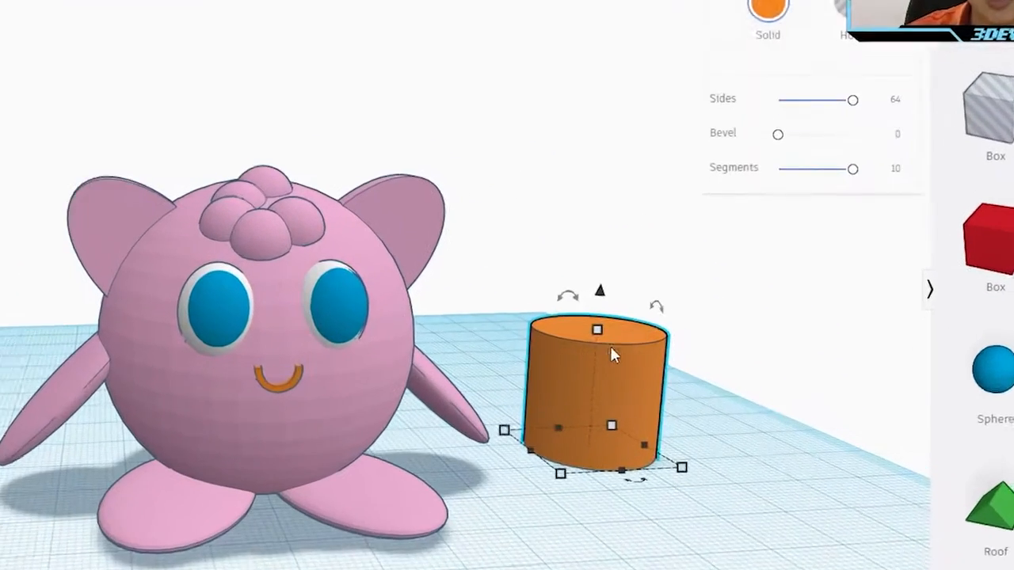
pyautogui.press('shift')
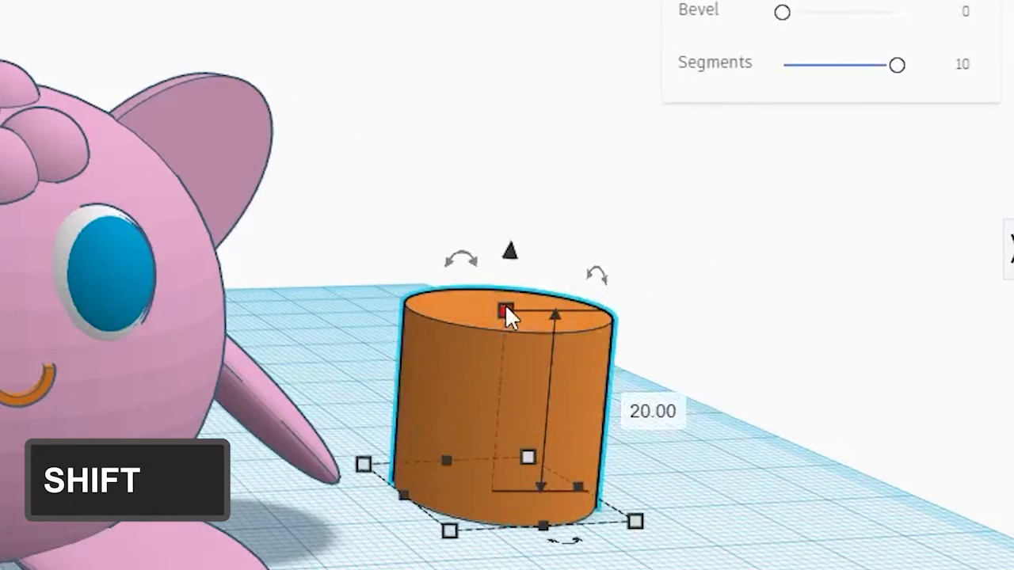
pyautogui.keyDown('shift'); pyautogui.moveTo(505, 308); pyautogui.dragTo(518, 351); pyautogui.keyUp('shift')
pyautogui.click(737, 429)
pyautogui.click(497, 463)
pyautogui.moveTo(572, 461); pyautogui.dragTo(663, 465, button='right')
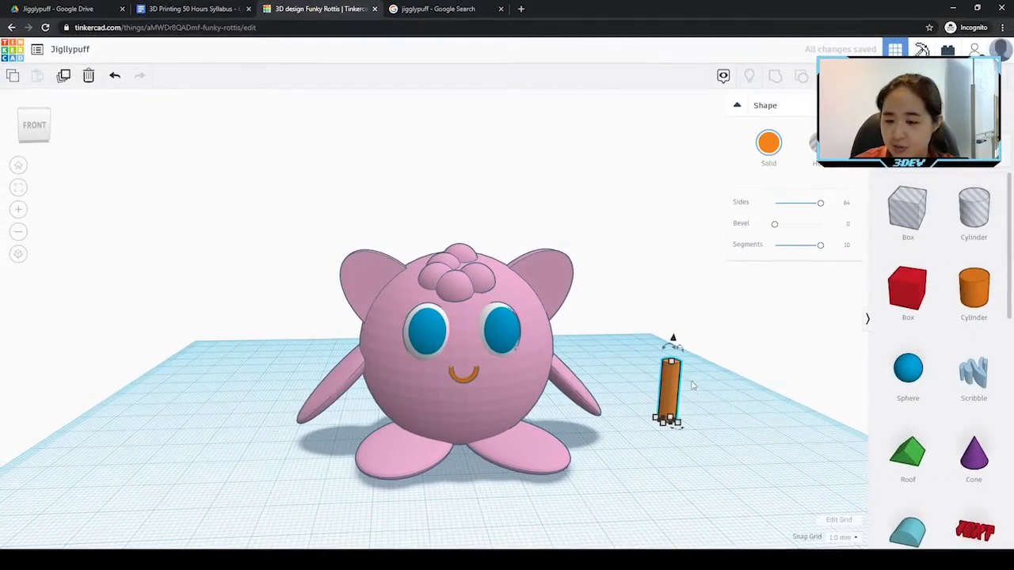
# Step: Place a solid sphere from the basic shapes on the workplane beside the thin cylinder
pyautogui.scroll(-5, 897, 390)
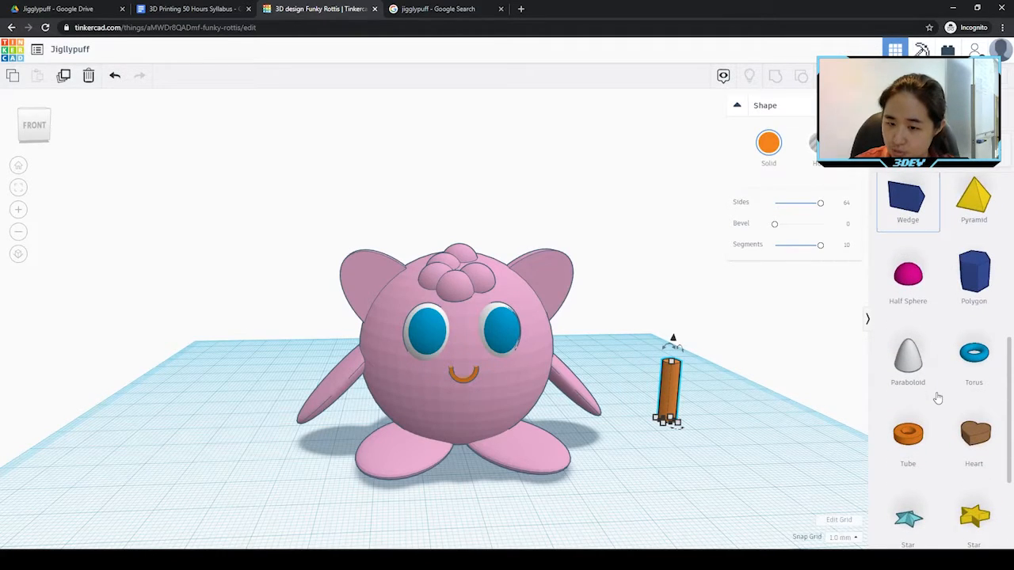
pyautogui.scroll(-3, 936, 398)
pyautogui.scroll(2, 937, 397)
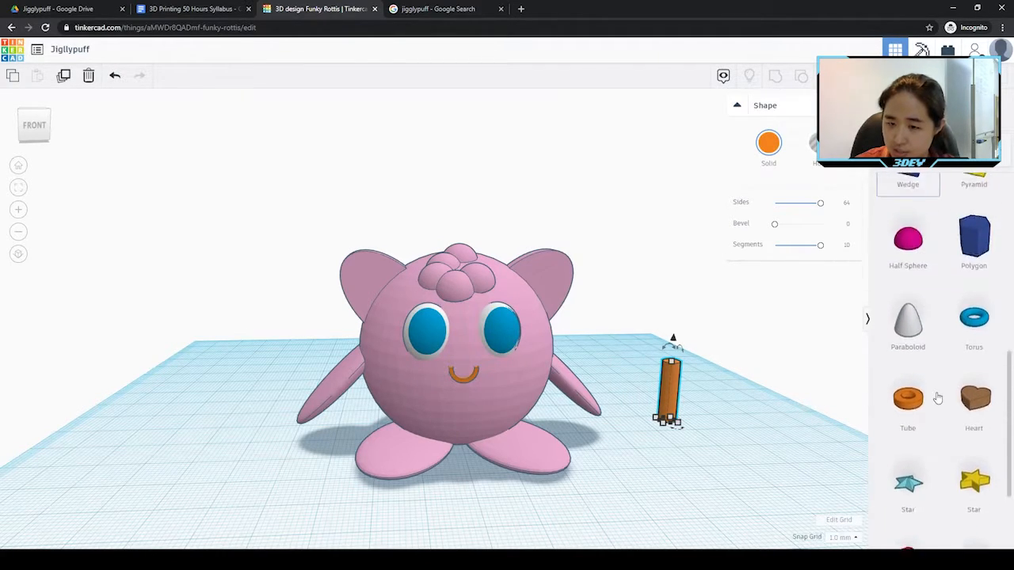
pyautogui.scroll(6, 937, 397)
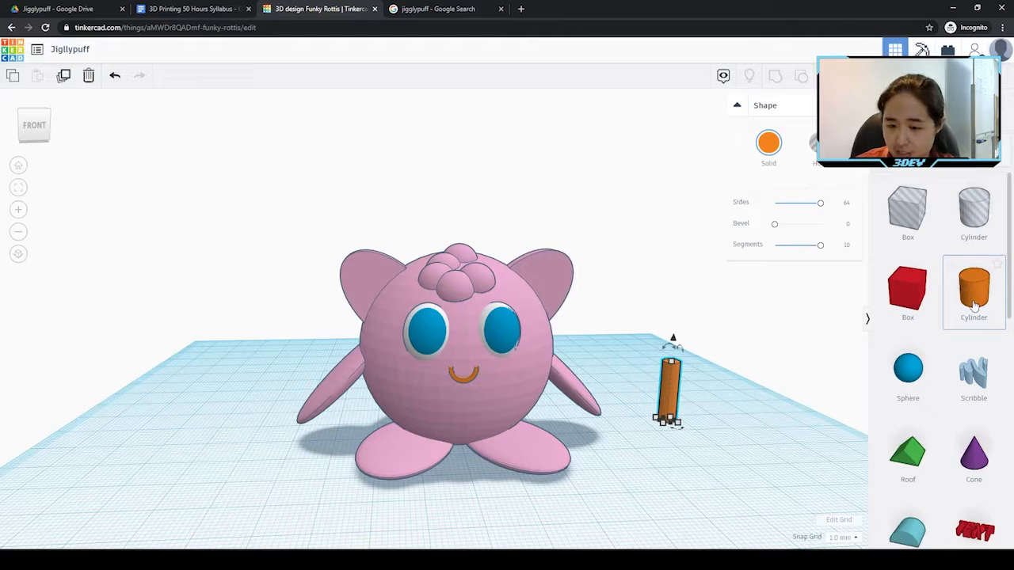
pyautogui.scroll(-2, 974, 305)
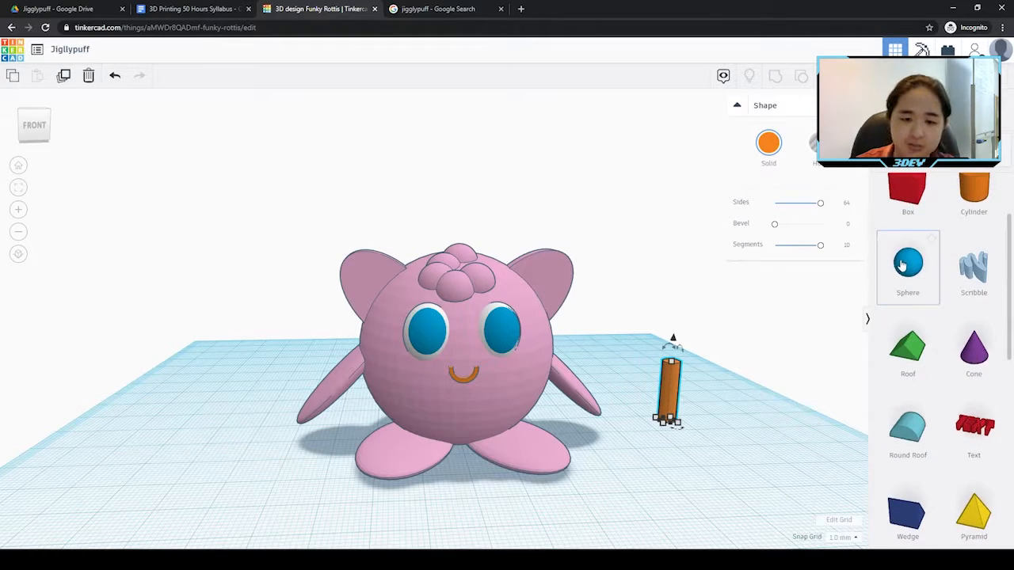
pyautogui.moveTo(902, 266); pyautogui.dragTo(722, 422)
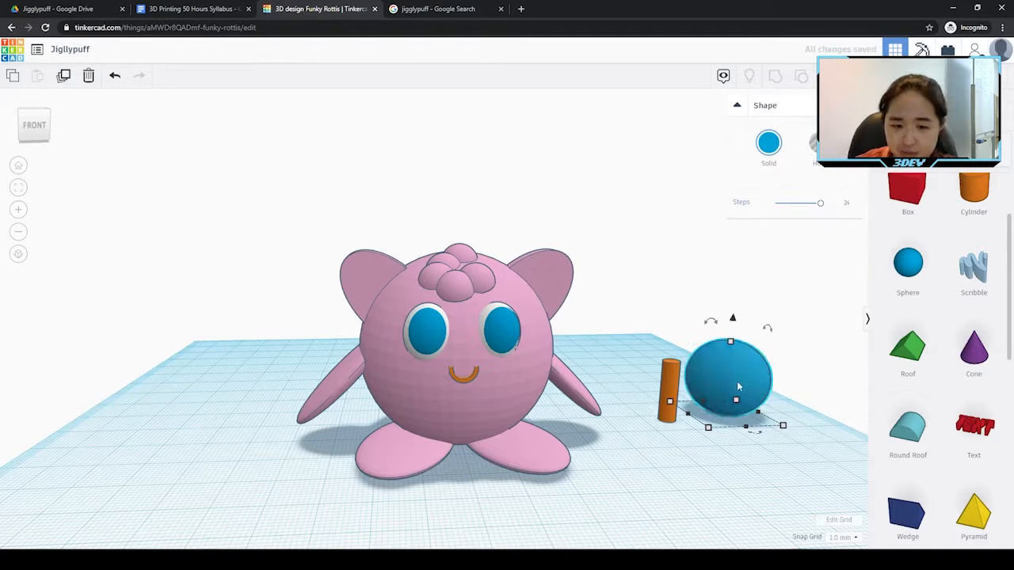
# Step: Scale the new sphere down proportionally until it is only slightly wider than the cylinder
pyautogui.moveTo(733, 351)
pyautogui.mouseDown()
pyautogui.moveTo(708, 369)
pyautogui.moveTo(716, 357)
pyautogui.mouseUp()
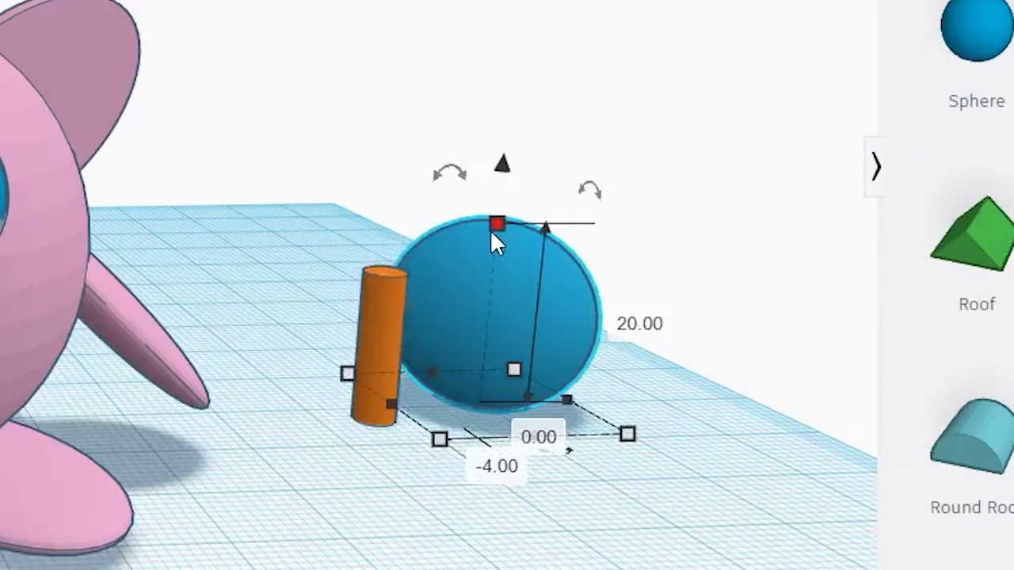
pyautogui.keyDown('shift'); pyautogui.moveTo(492, 236); pyautogui.dragTo(493, 342); pyautogui.keyUp('shift')
pyautogui.click(377, 333)
pyautogui.click(487, 348)
pyautogui.click(569, 282)
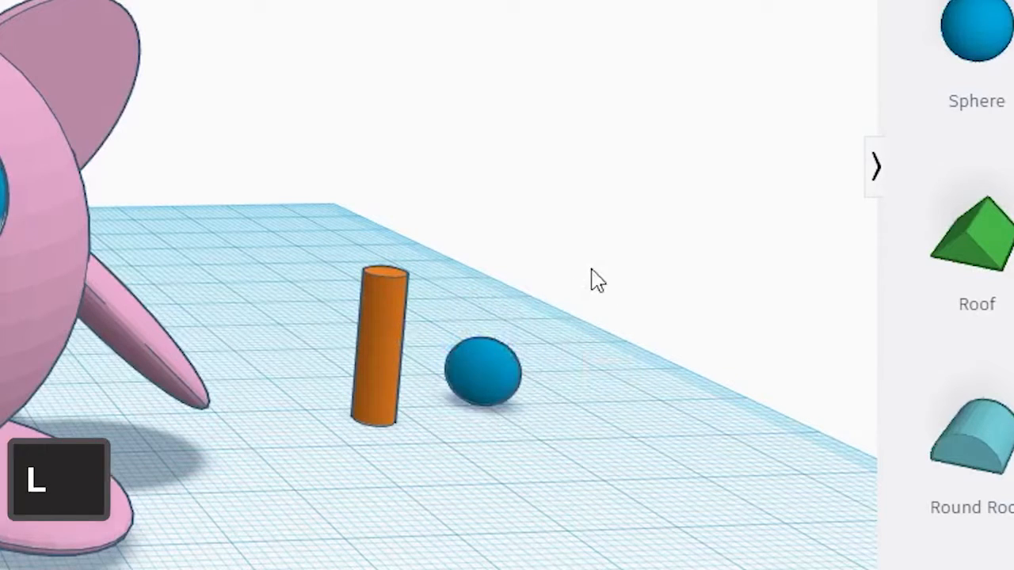
# Step: Align the sphere and cylinder on their centers in both horizontal directions and at their tops
pyautogui.moveTo(593, 268); pyautogui.dragTo(383, 439)
pyautogui.press('l')
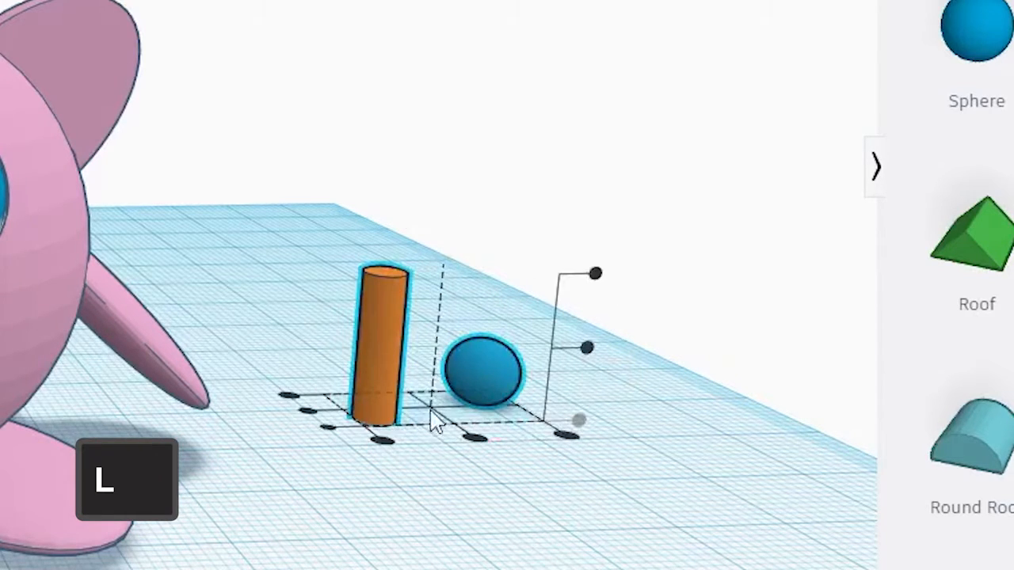
pyautogui.click(477, 441)
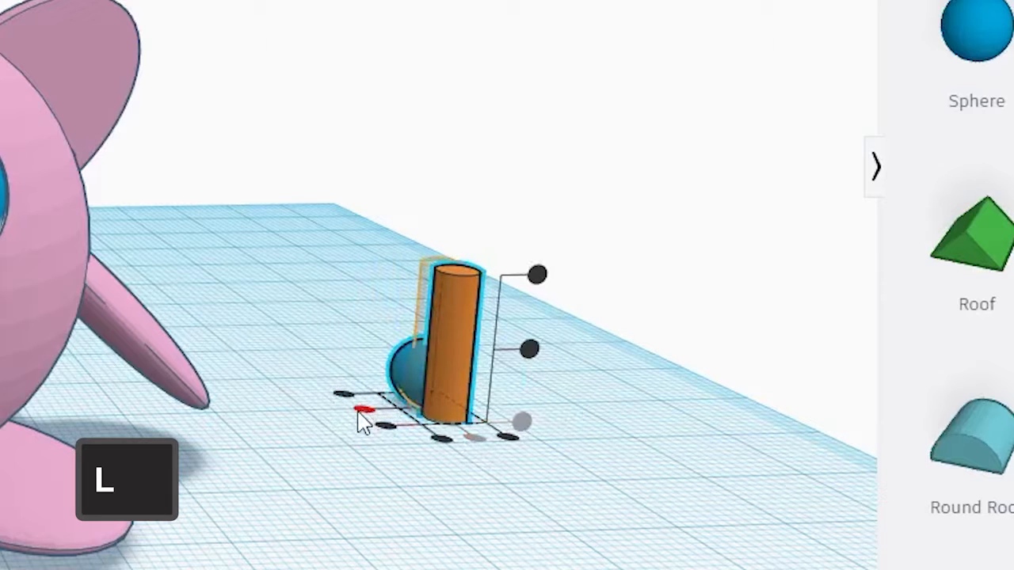
pyautogui.click(362, 409)
pyautogui.click(530, 273)
pyautogui.click(654, 326)
pyautogui.moveTo(630, 495); pyautogui.dragTo(408, 483, button='right')
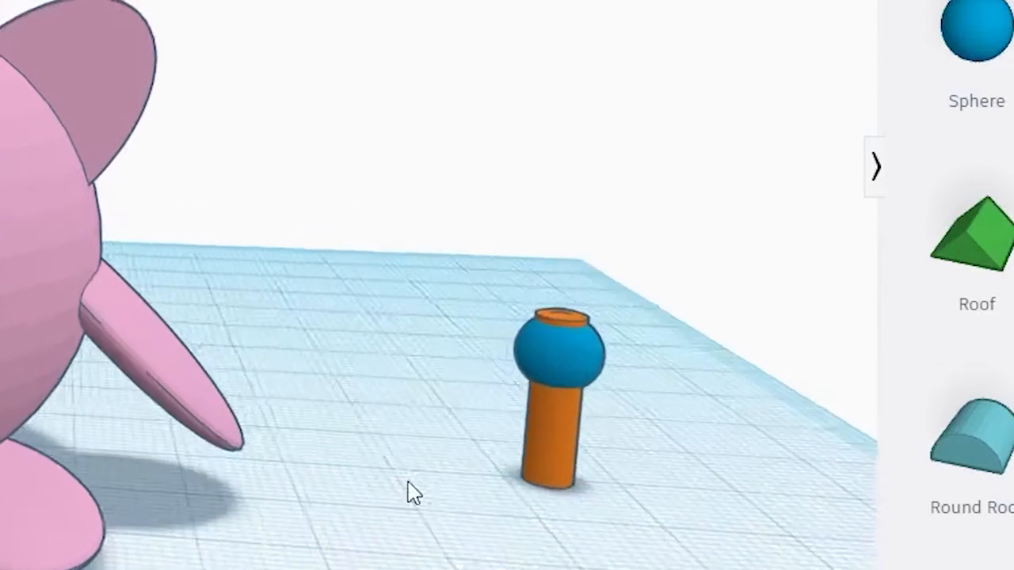
# Step: Stretch the sphere on the cylinder upward to a height of 10 mm
pyautogui.click(667, 415)
pyautogui.moveTo(766, 429); pyautogui.dragTo(795, 420, button='right')
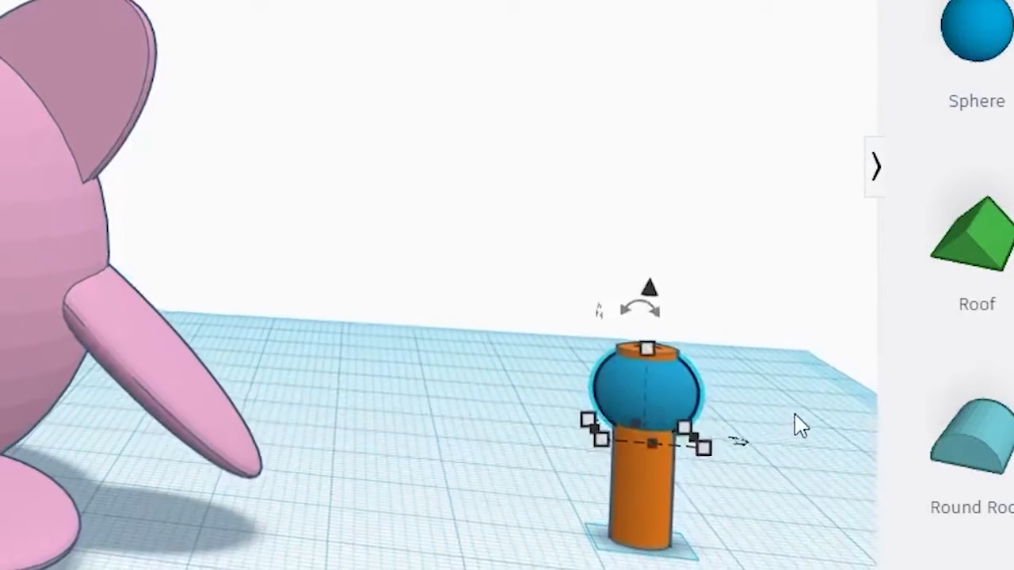
pyautogui.moveTo(647, 347); pyautogui.dragTo(656, 309)
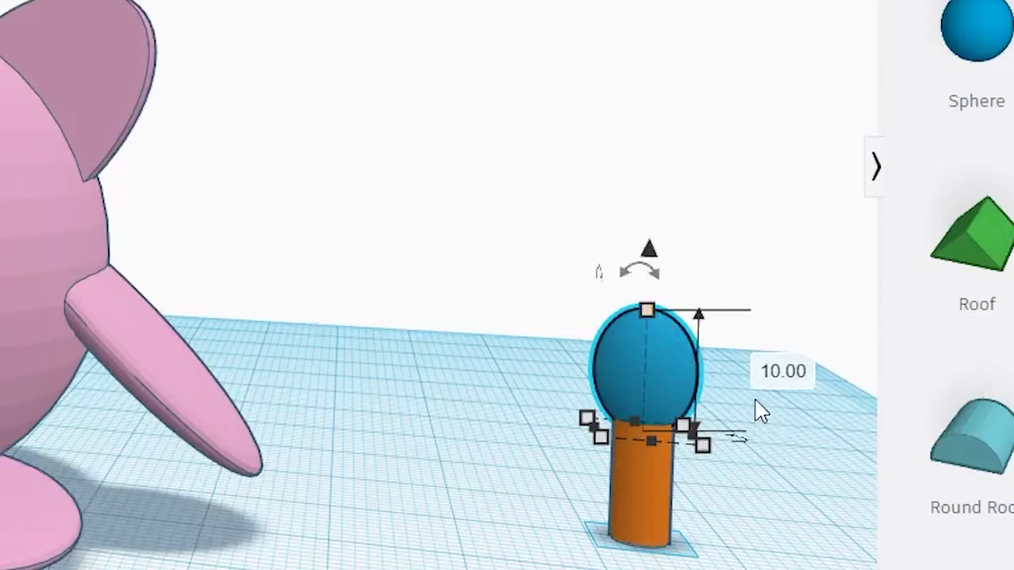
pyautogui.moveTo(733, 466); pyautogui.dragTo(751, 448, button='right')
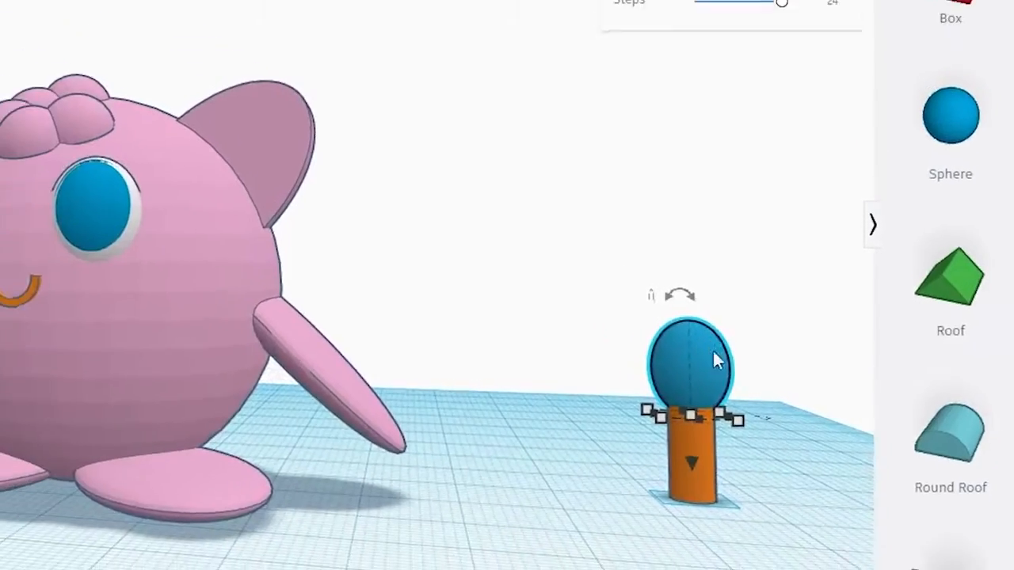
# Step: Add a flat box hole, center it over the cylinder and raise it to overlap the tip of the sphere
pyautogui.moveTo(446, 339); pyautogui.dragTo(328, 310, button='right')
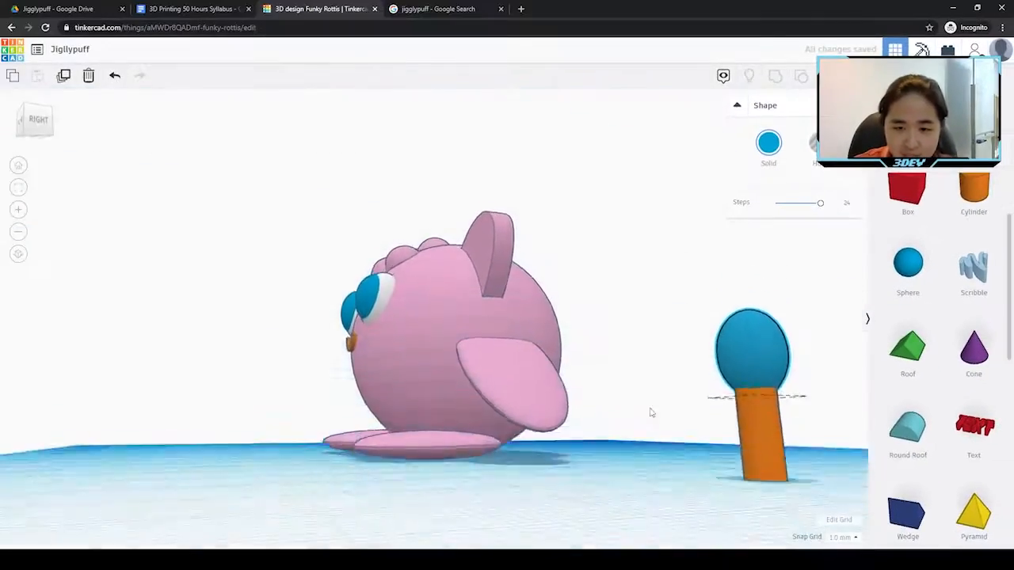
pyautogui.moveTo(566, 407); pyautogui.dragTo(396, 286, button='right')
pyautogui.moveTo(530, 323); pyautogui.dragTo(507, 311, button='middle')
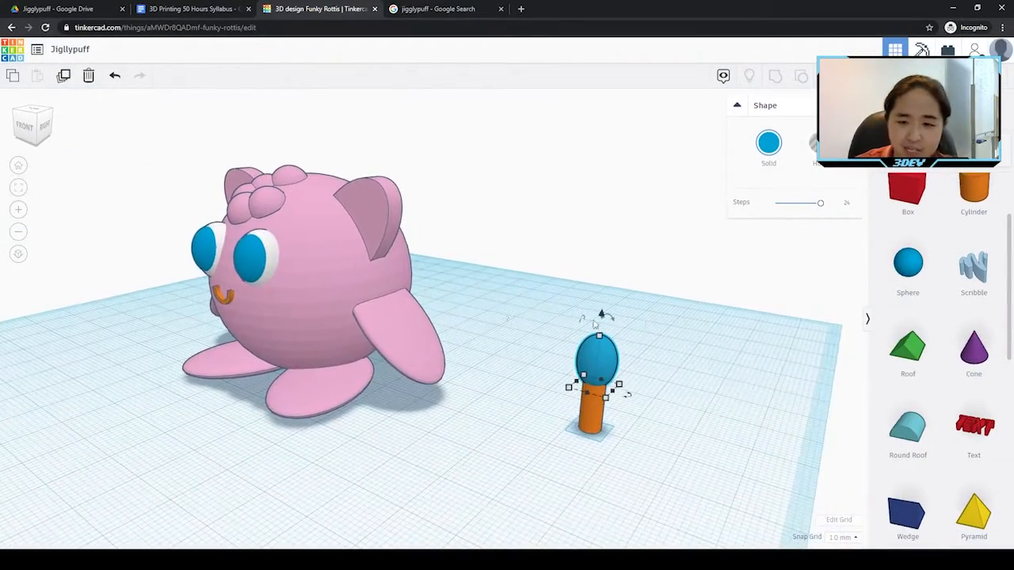
pyautogui.scroll(2, 937, 316)
pyautogui.moveTo(904, 201); pyautogui.dragTo(754, 421)
pyautogui.moveTo(735, 362); pyautogui.dragTo(591, 425)
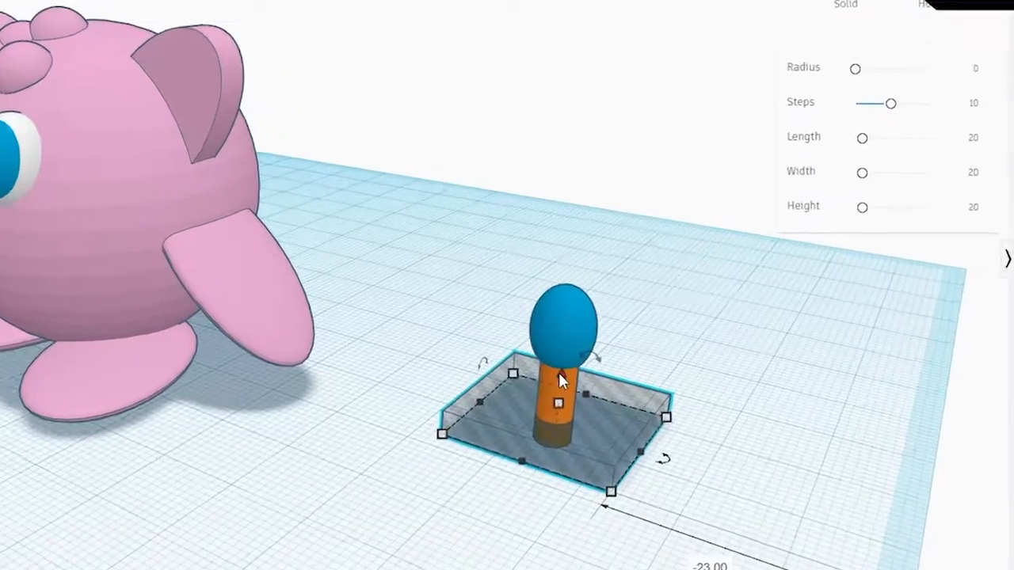
pyautogui.moveTo(593, 391); pyautogui.dragTo(606, 304)
pyautogui.moveTo(565, 180); pyautogui.dragTo(566, 189)
# Step: Group the box hole with the sphere and cylinder to cut the sphere's tip off flat
pyautogui.moveTo(652, 468); pyautogui.dragTo(711, 388, button='right')
pyautogui.moveTo(704, 42); pyautogui.dragTo(536, 427)
pyautogui.hotkey('ctrl', 'g')
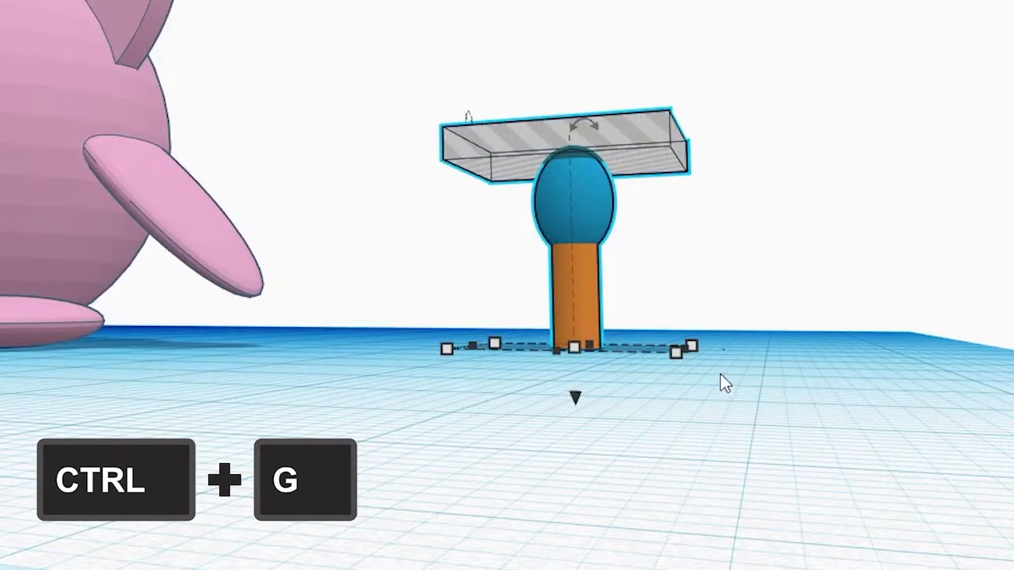
pyautogui.moveTo(457, 330); pyautogui.dragTo(607, 356, button='right')
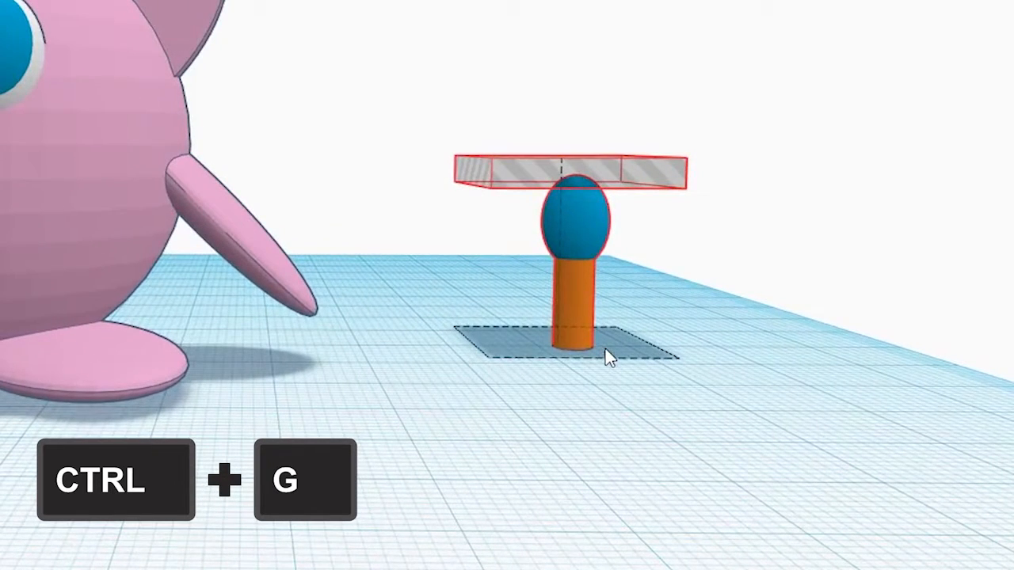
# Step: Move the grouped microphone across to the opposite side of the character, beside its foot
pyautogui.click(607, 357)
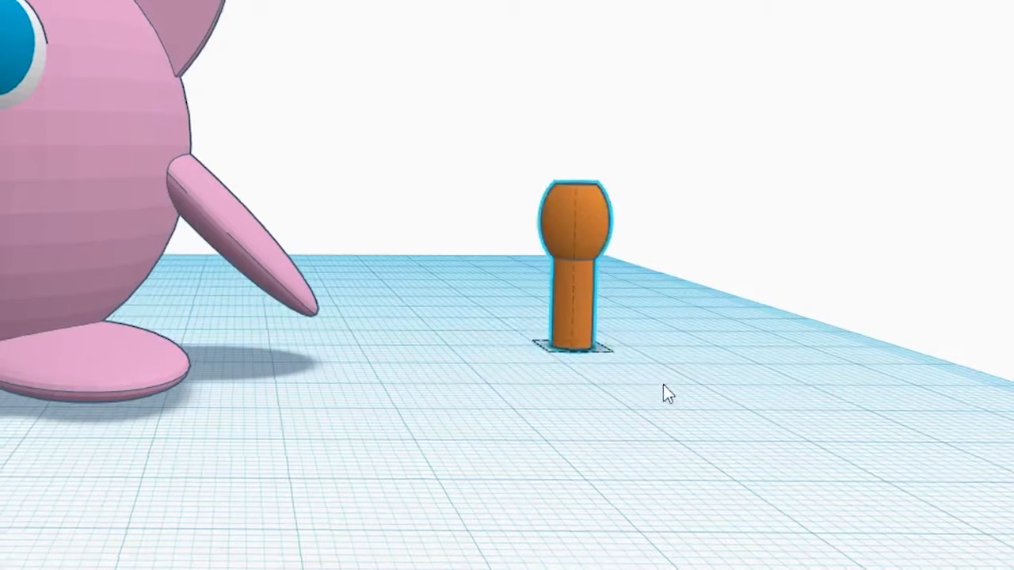
pyautogui.moveTo(663, 388); pyautogui.dragTo(556, 409, button='right')
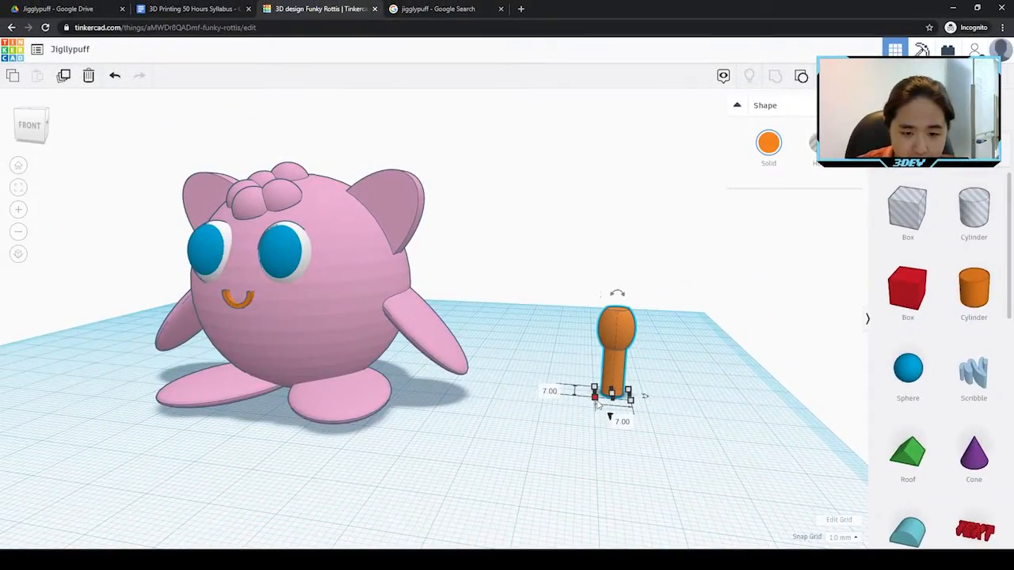
pyautogui.moveTo(597, 403); pyautogui.dragTo(163, 402)
pyautogui.moveTo(427, 381); pyautogui.dragTo(367, 446, button='right')
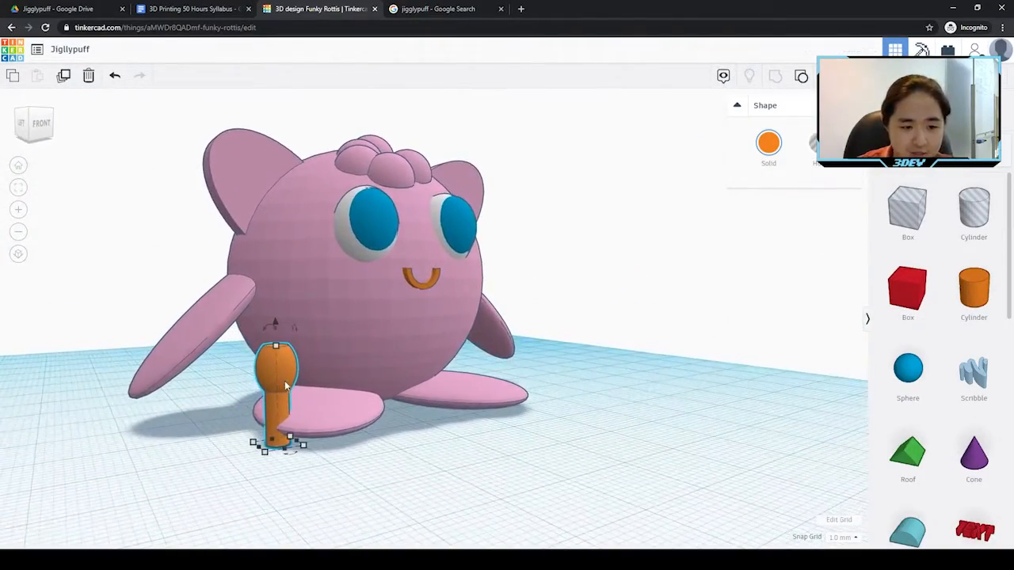
# Step: Place the microphone at the end of the nearby arm and rotate it to lie horizontally with its head facing forward
pyautogui.moveTo(282, 383); pyautogui.dragTo(164, 379)
pyautogui.moveTo(330, 474); pyautogui.dragTo(443, 454, button='right')
pyautogui.moveTo(493, 271); pyautogui.dragTo(579, 383)
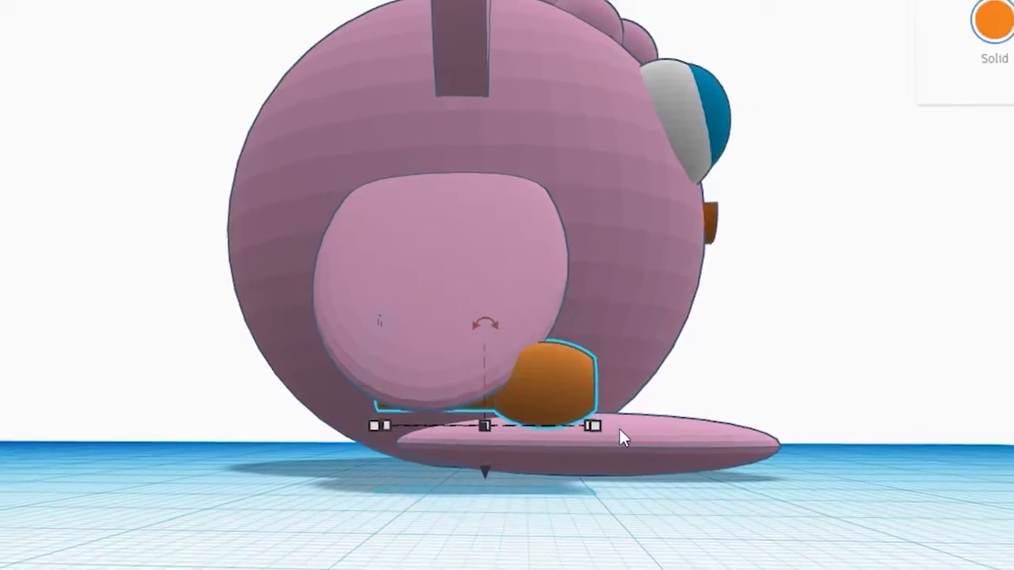
# Step: Check the microphone against the hand from below and nudge it two grid steps toward the character's front
pyautogui.moveTo(524, 477); pyautogui.dragTo(309, 378, button='right')
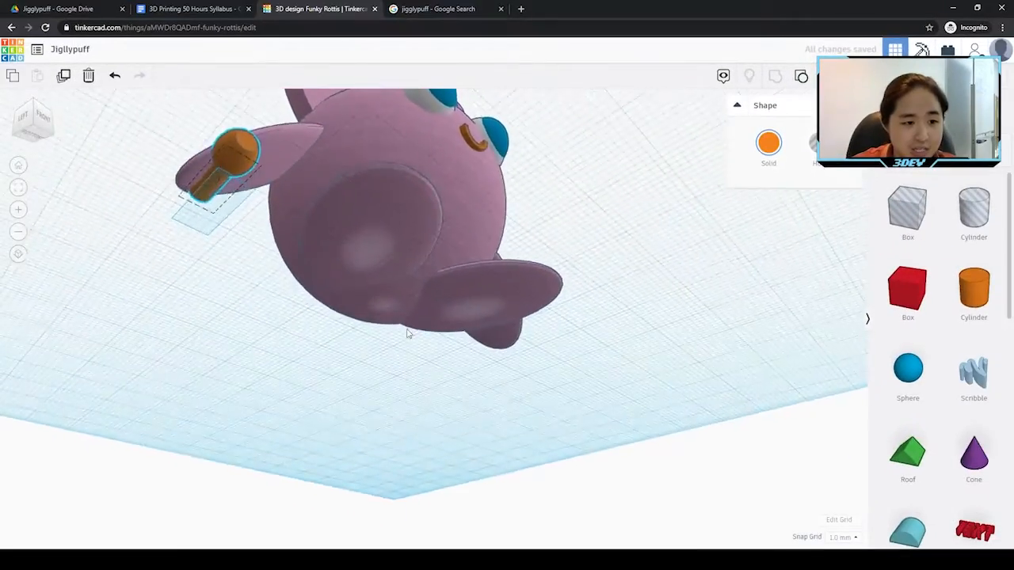
pyautogui.moveTo(407, 333); pyautogui.dragTo(424, 319, button='right')
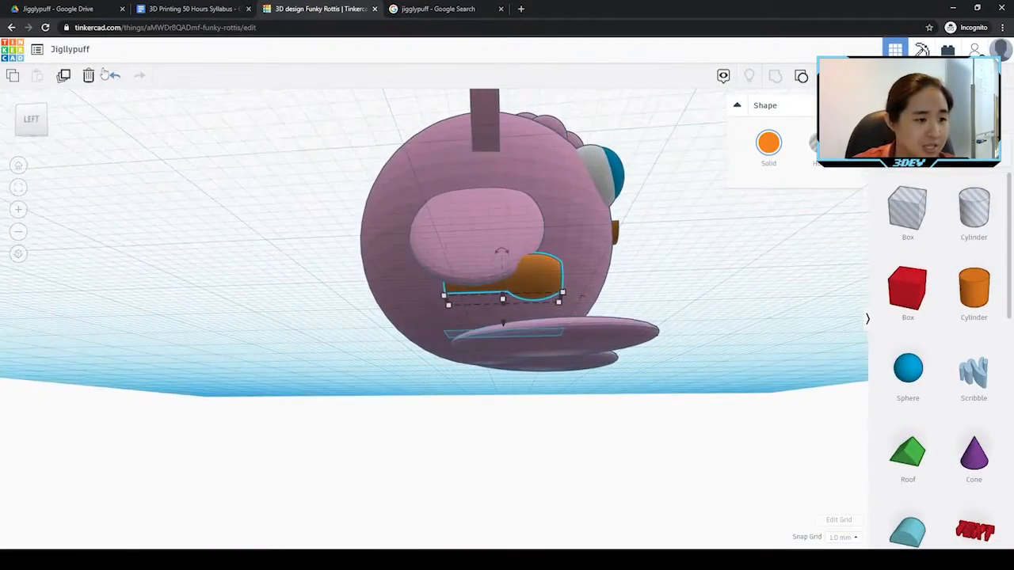
pyautogui.moveTo(505, 293); pyautogui.dragTo(604, 338, button='right')
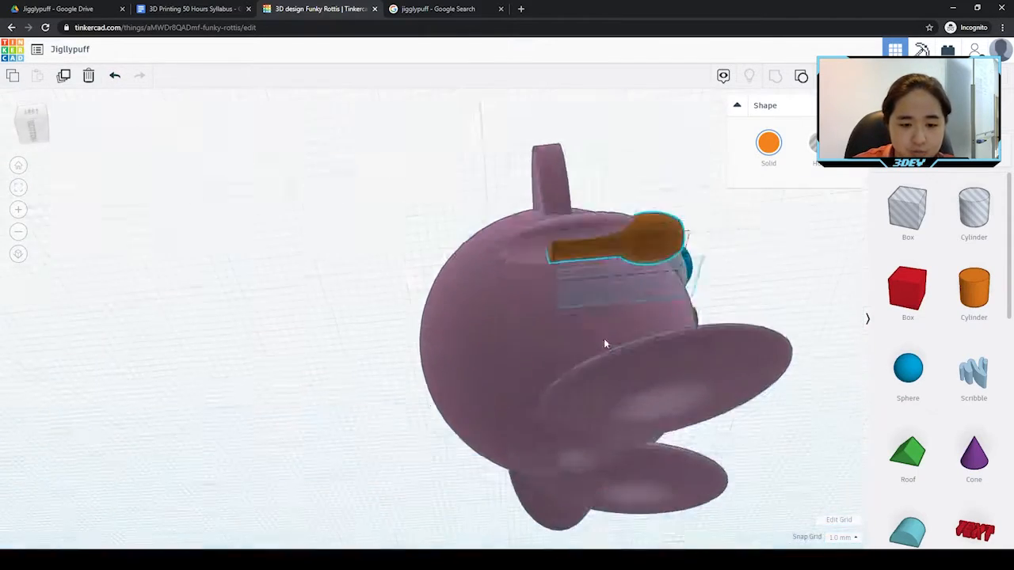
pyautogui.scroll(3, 600, 339)
pyautogui.moveTo(622, 201); pyautogui.dragTo(623, 416, button='middle')
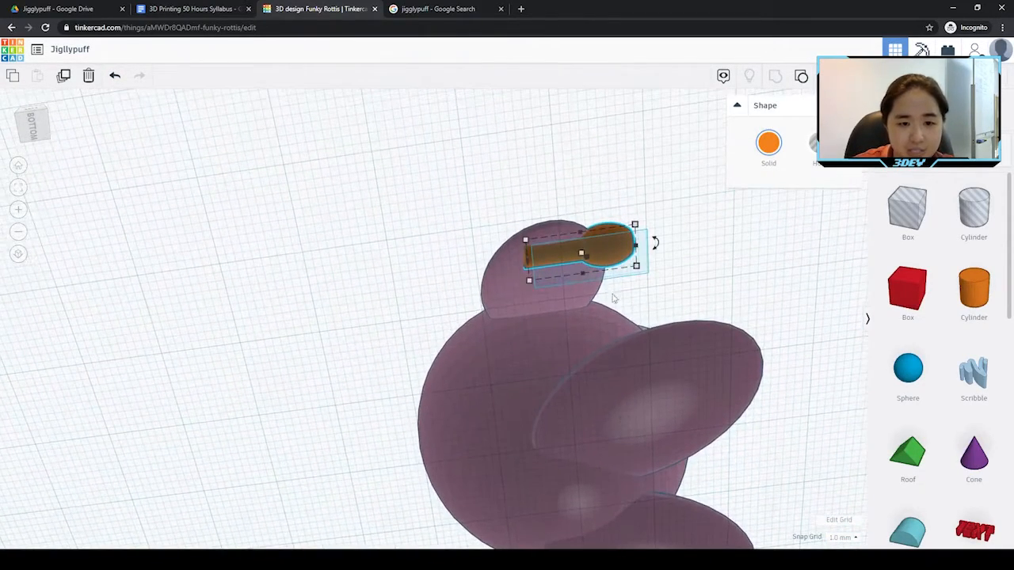
pyautogui.moveTo(623, 314); pyautogui.dragTo(574, 423, button='right')
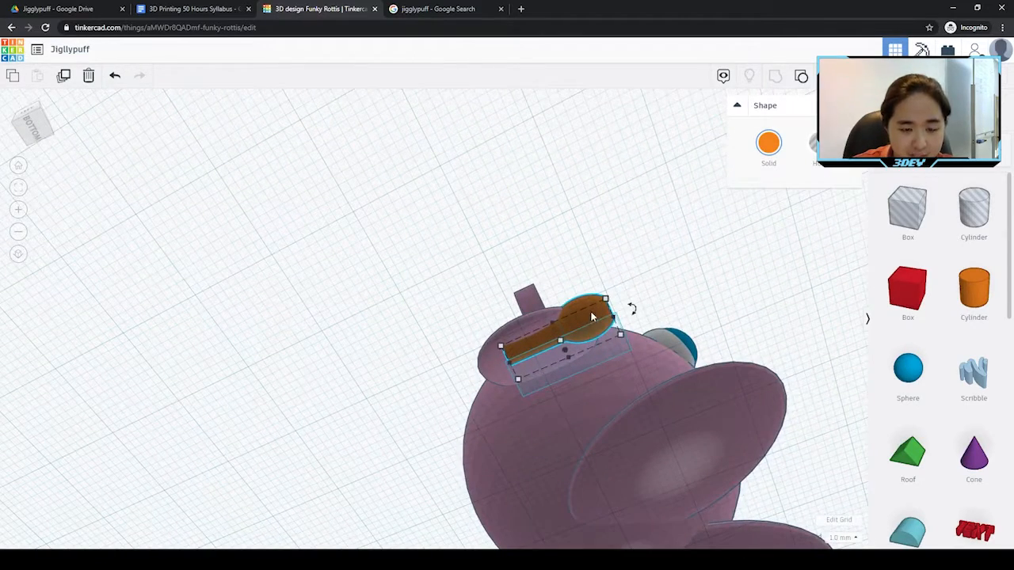
pyautogui.press('Right')
pyautogui.press('Right')
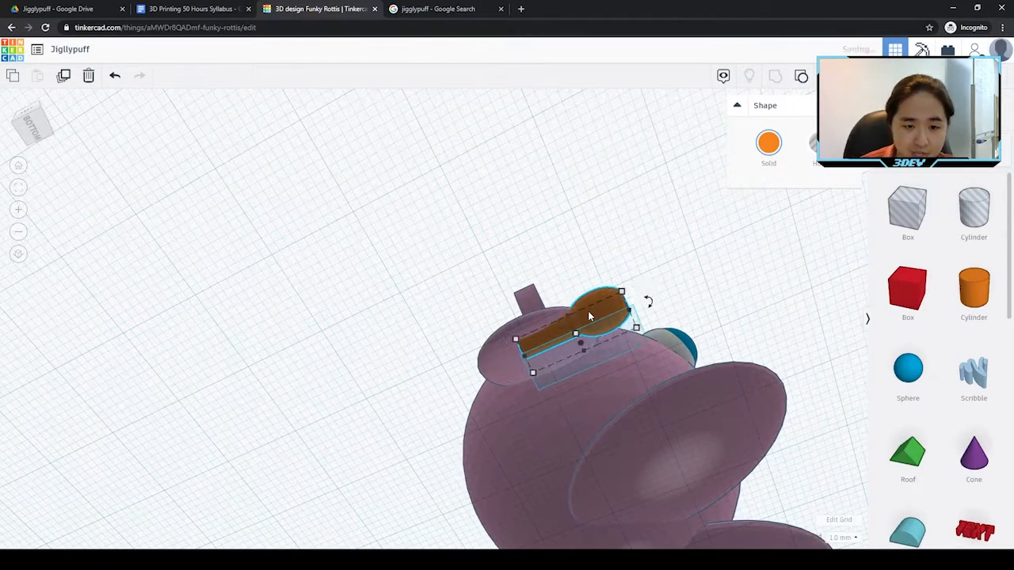
pyautogui.moveTo(589, 316); pyautogui.dragTo(646, 409, button='right')
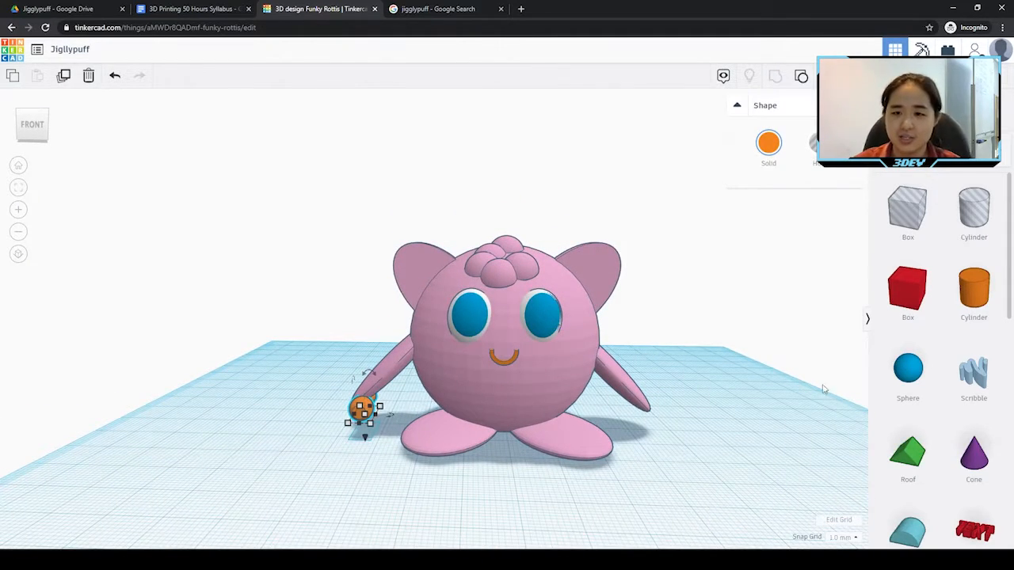
# Step: Deselect the microphone and export everything in the design as an STL file for 3D printing
pyautogui.click(732, 248)
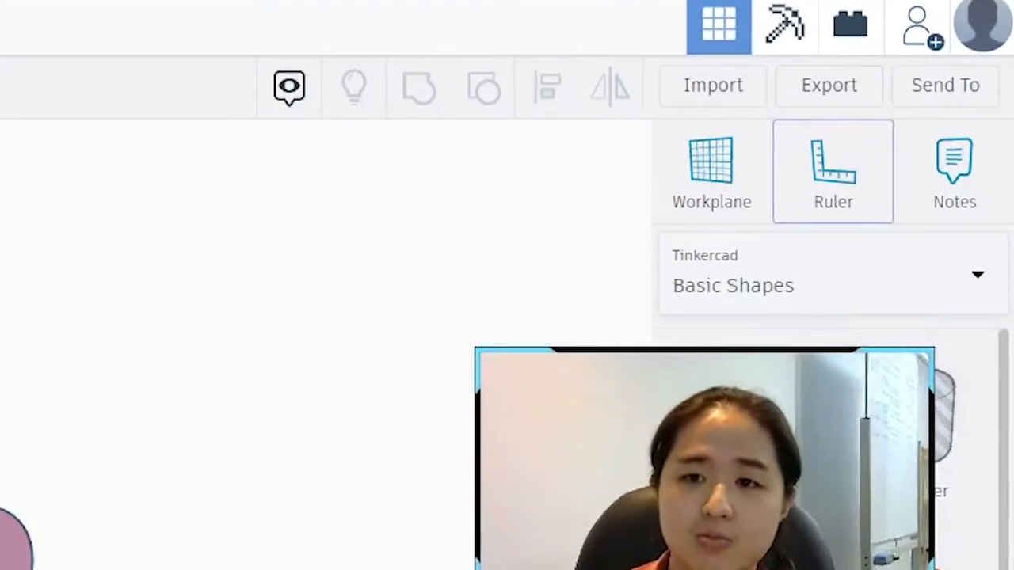
pyautogui.click(829, 84)
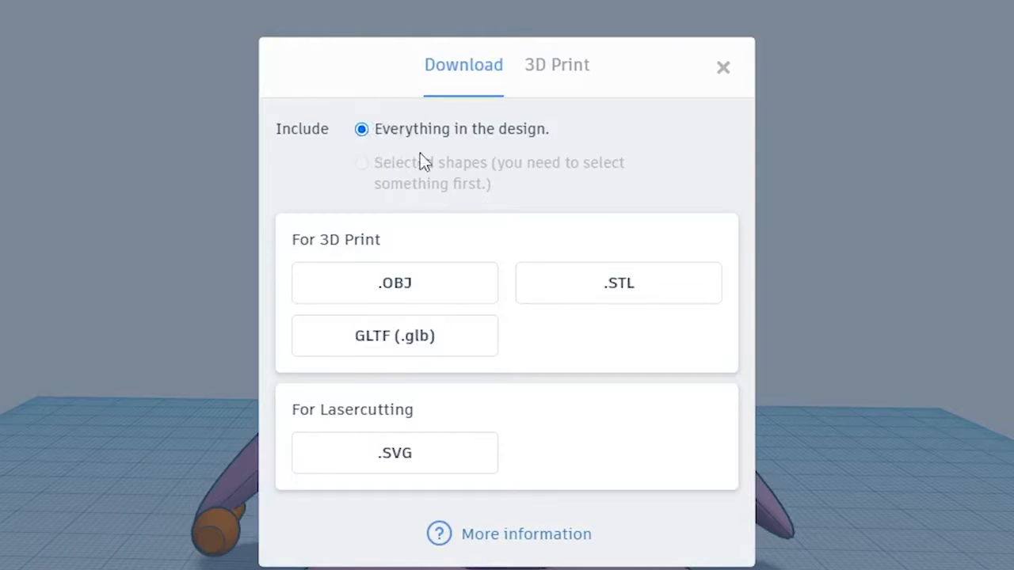
pyautogui.click(625, 287)
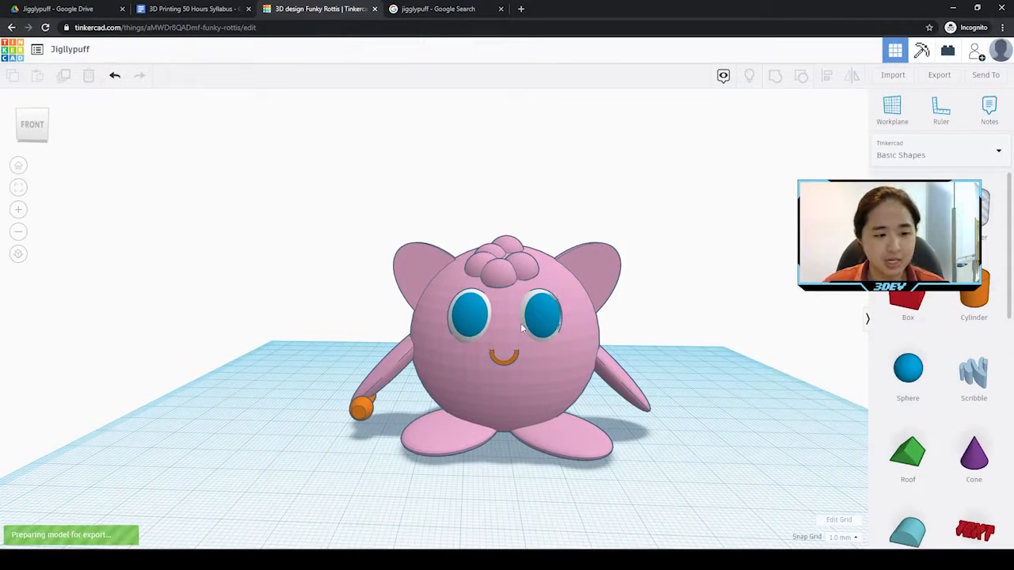